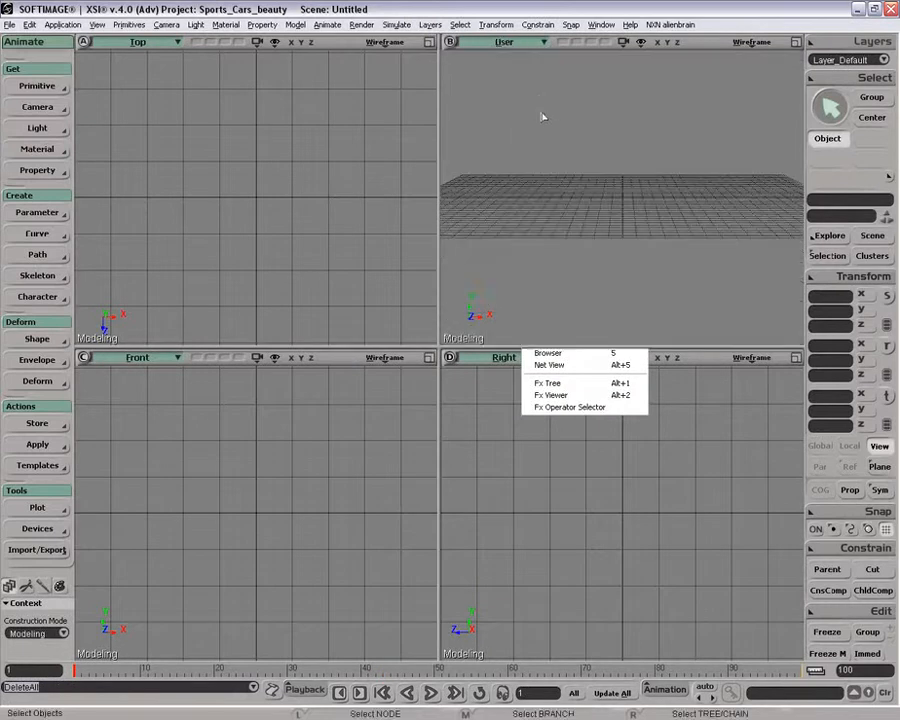
- Draw a two-bone 2D chain bent like an elbow in the maximized Front view
left_click(429, 358)
key("z")
right_click_drag(418, 355, 409, 356)
left_click_drag(409, 356, 365, 374)
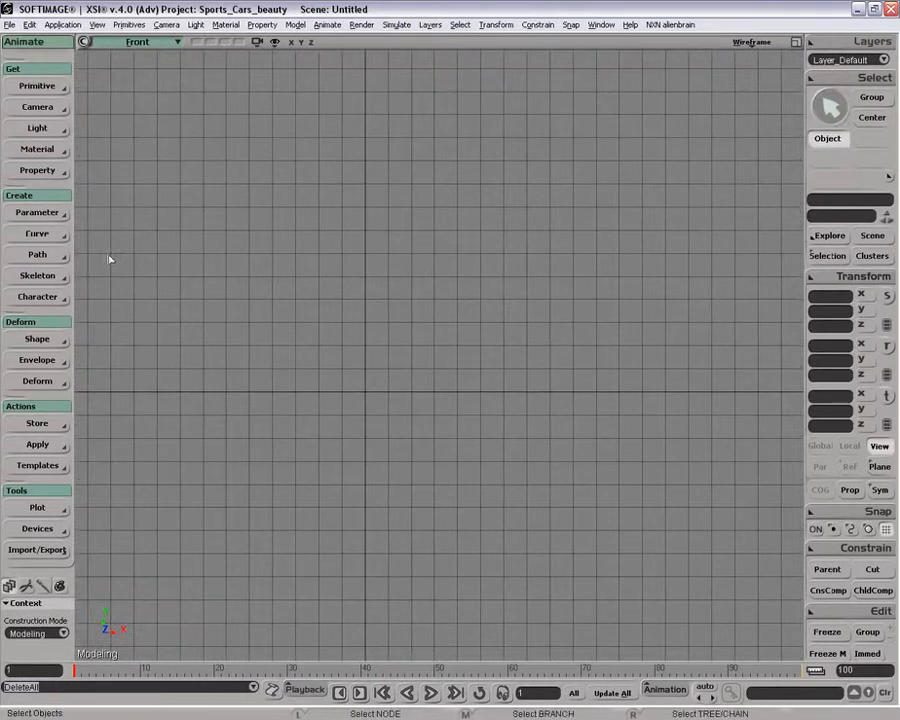
left_click(52, 281)
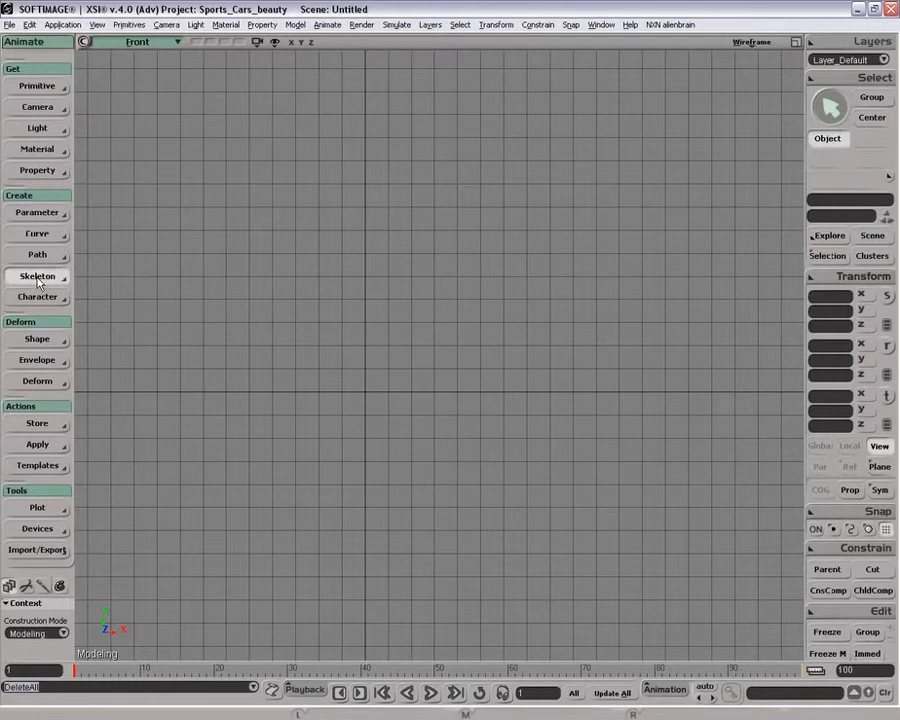
left_click(115, 281)
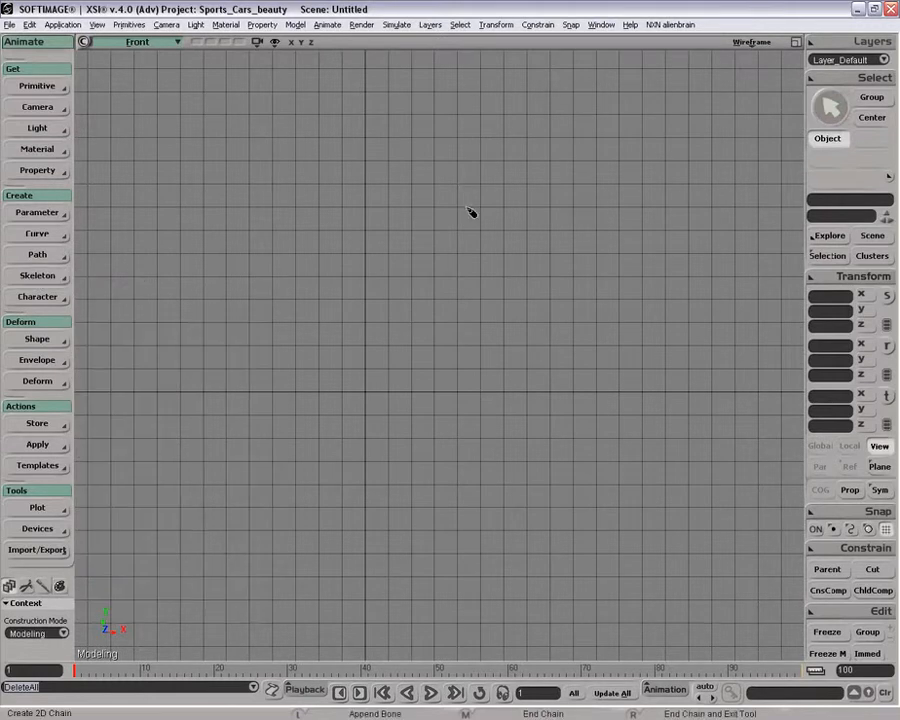
left_click(425, 172)
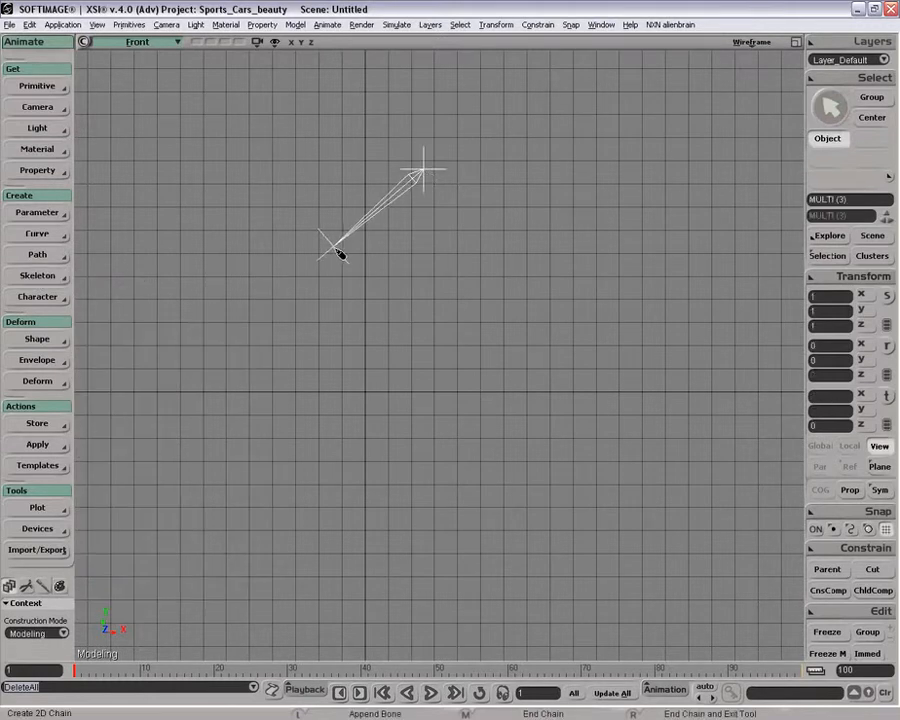
left_click(336, 246)
right_click(444, 347)
left_click(360, 137)
key("ctrl+z")
key("g")
key("f")
right_click(476, 301)
key("z")
mouse_move(466, 311)
right_mouse_down()
mouse_move(460, 315)
mouse_move(476, 323)
right_mouse_up()
key("z")
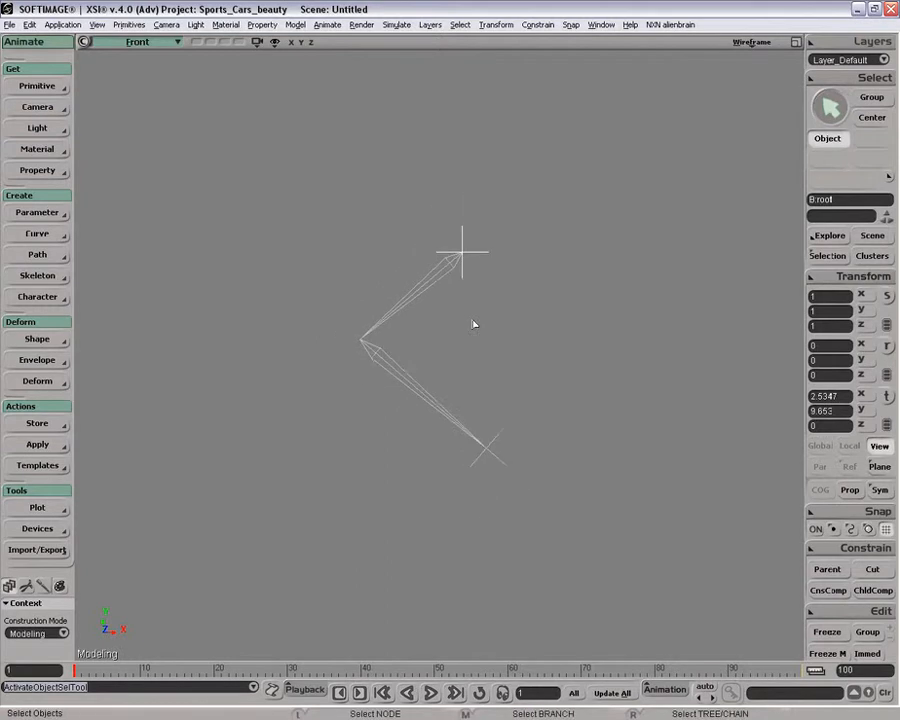
- Open the Kinematic Chain properties of the chain's upper bone, and select the lower bone to compare
left_click(392, 306)
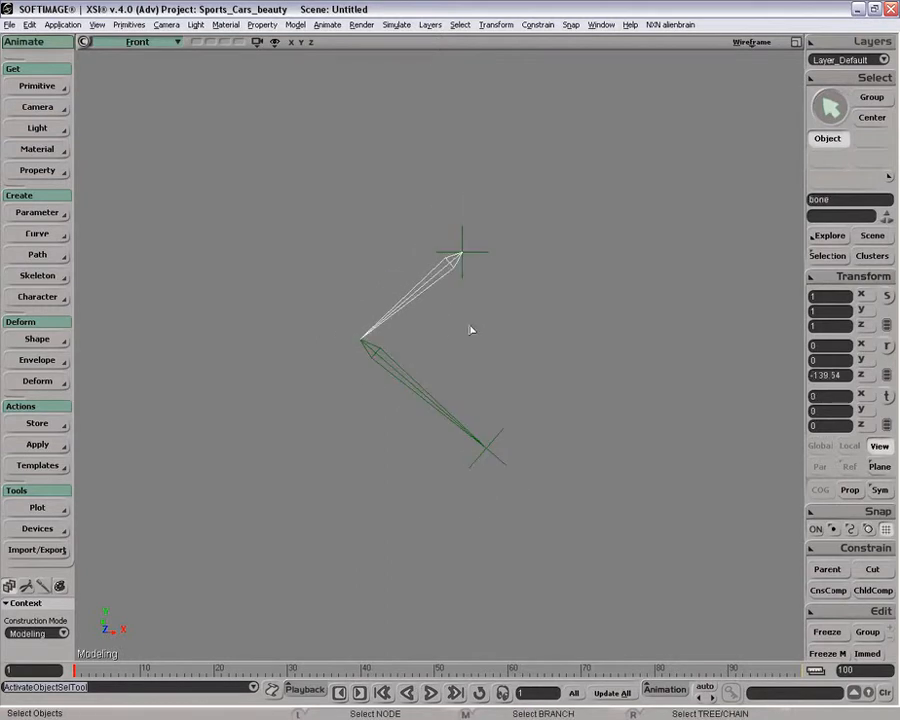
key("Return")
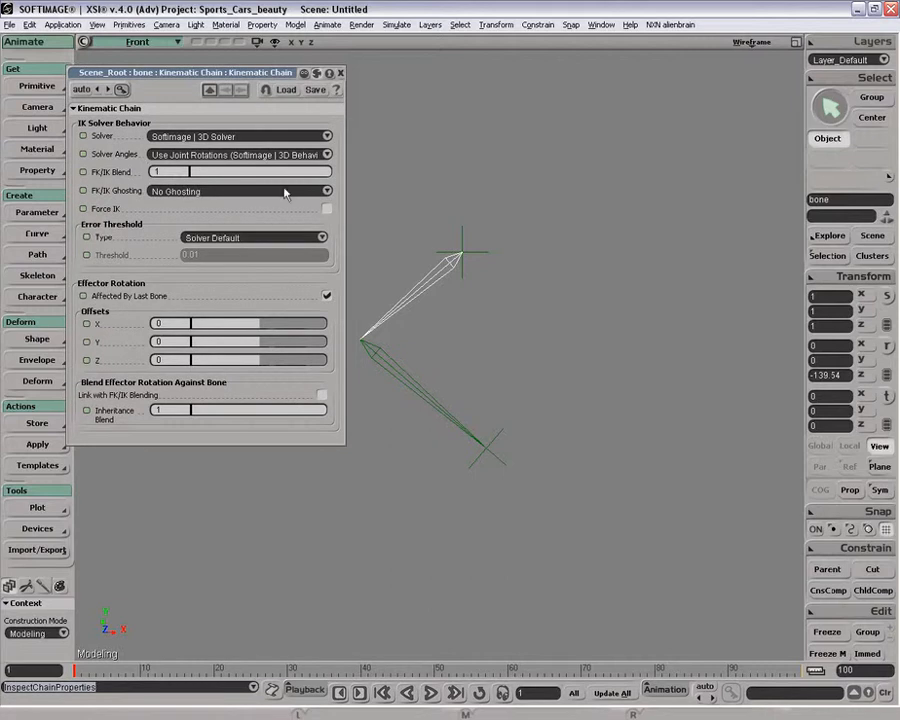
key("z")
left_click_drag(440, 225, 563, 224)
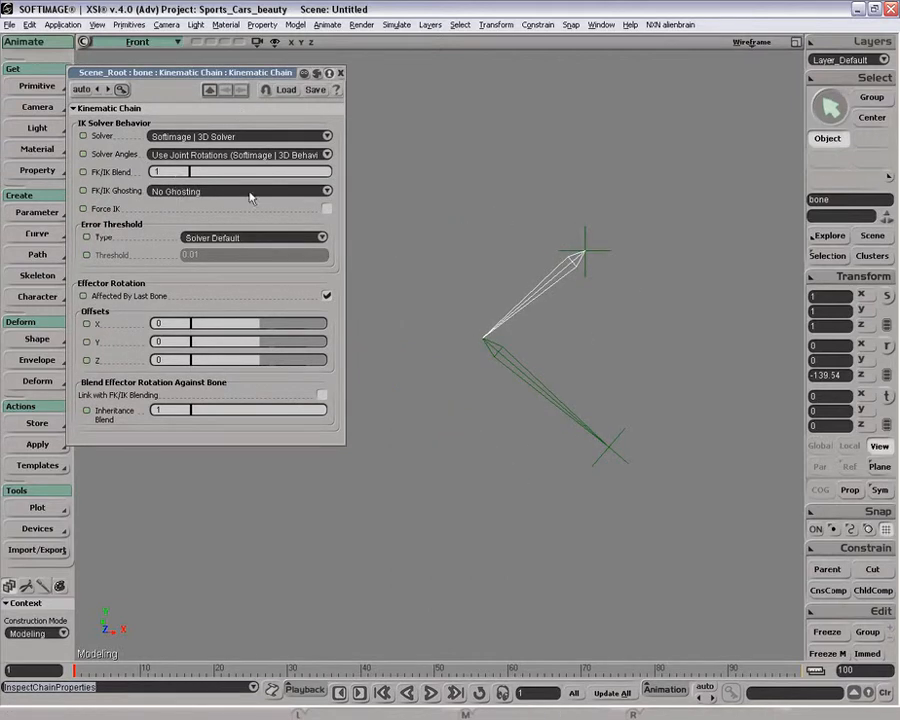
left_click(530, 395)
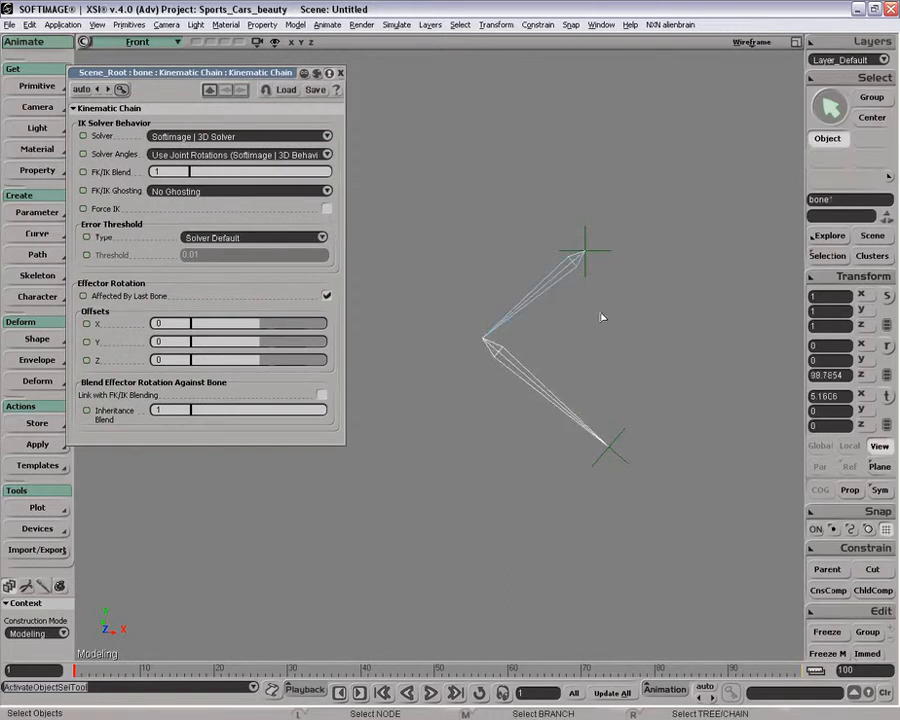
- Draw a second, longer 2D chain of seven bones in a gentle curve beside the first chain
scroll(553, 301, "down", 2)
left_click(45, 278)
left_click(119, 291)
key("z")
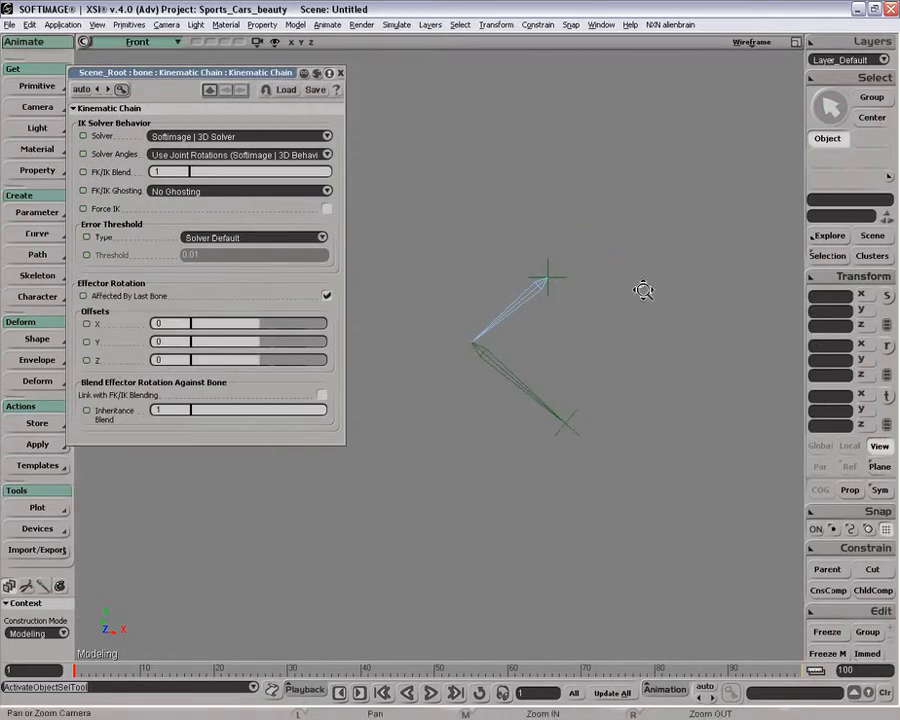
left_click(673, 333)
left_click(665, 388)
left_click(668, 452)
left_click(731, 632)
key("z")
left_click_drag(681, 557, 510, 347)
right_click(510, 347)
right_click(555, 322)
- Inspect the long chain's second, first and fifth bones in the Explorer to compare which properties each one carries
left_click_drag(448, 207, 464, 296)
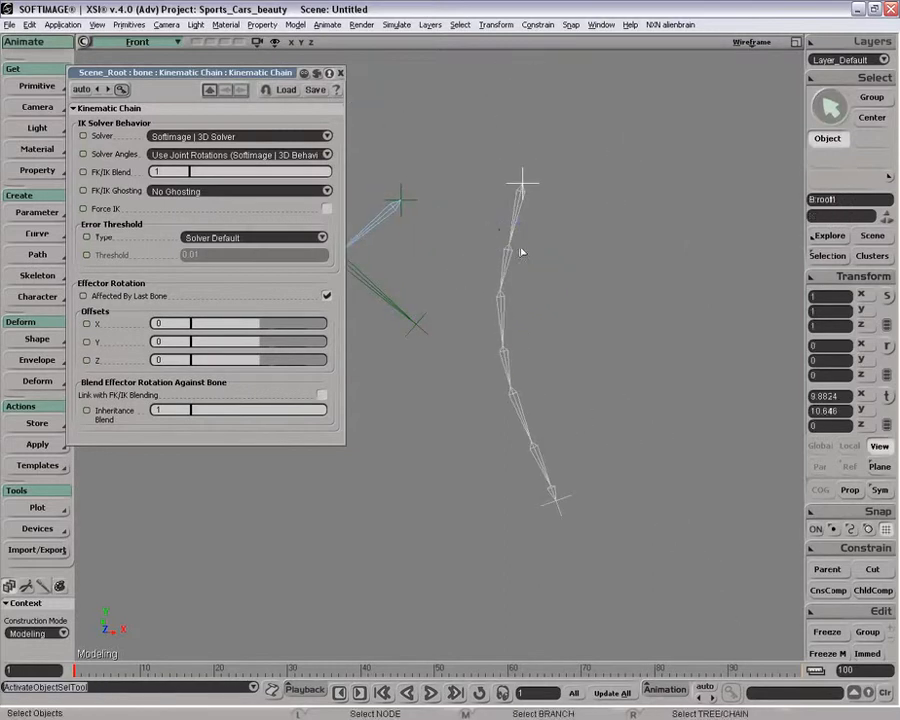
left_click_drag(502, 231, 485, 226)
left_click(498, 267)
key("8")
key("e")
left_click_drag(442, 351, 585, 336)
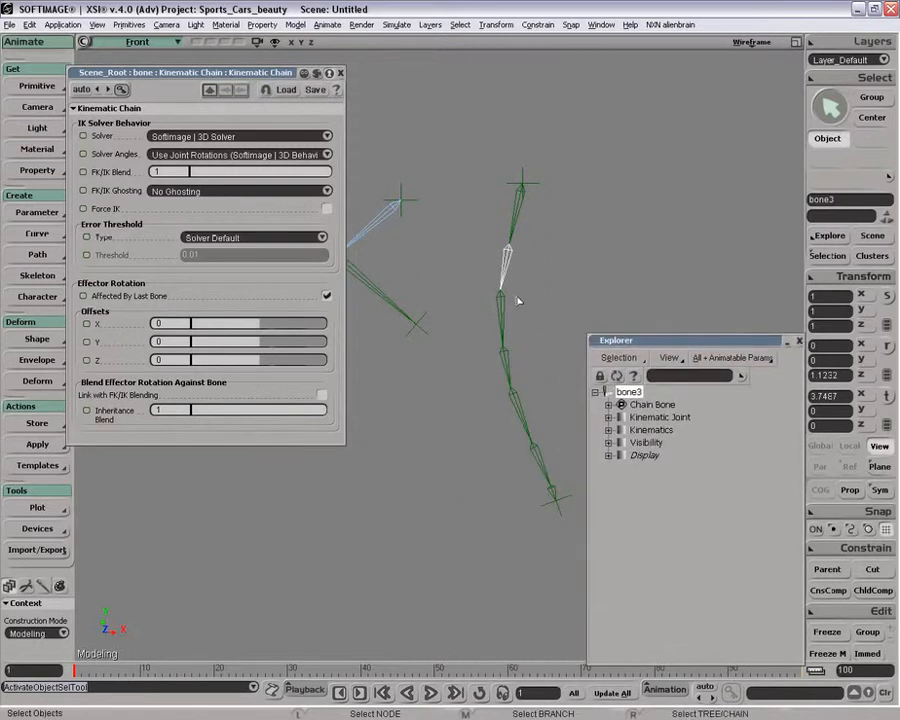
left_click(508, 228)
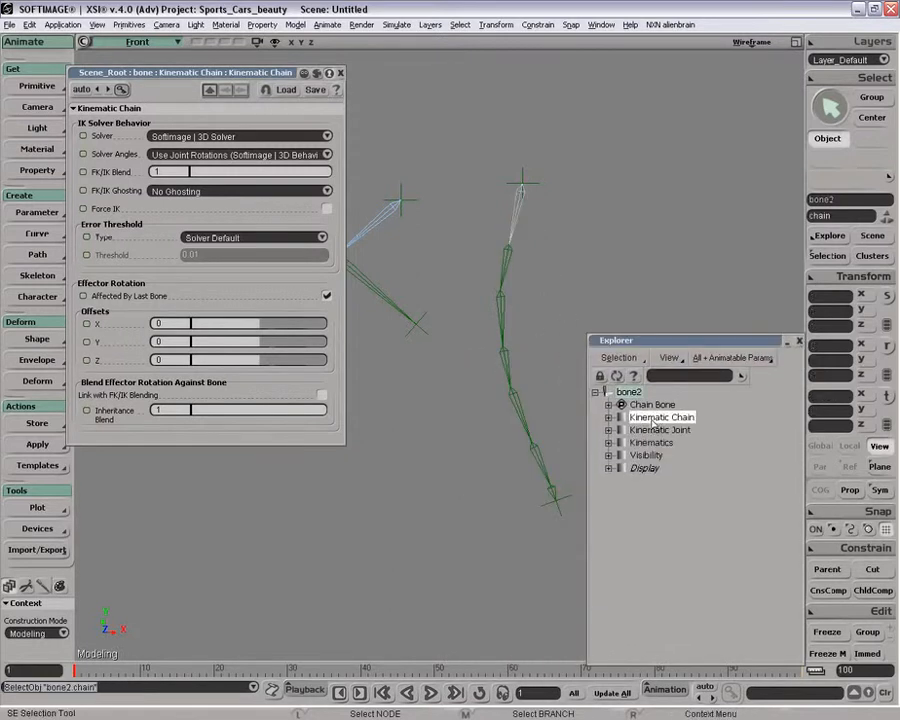
left_click(516, 400)
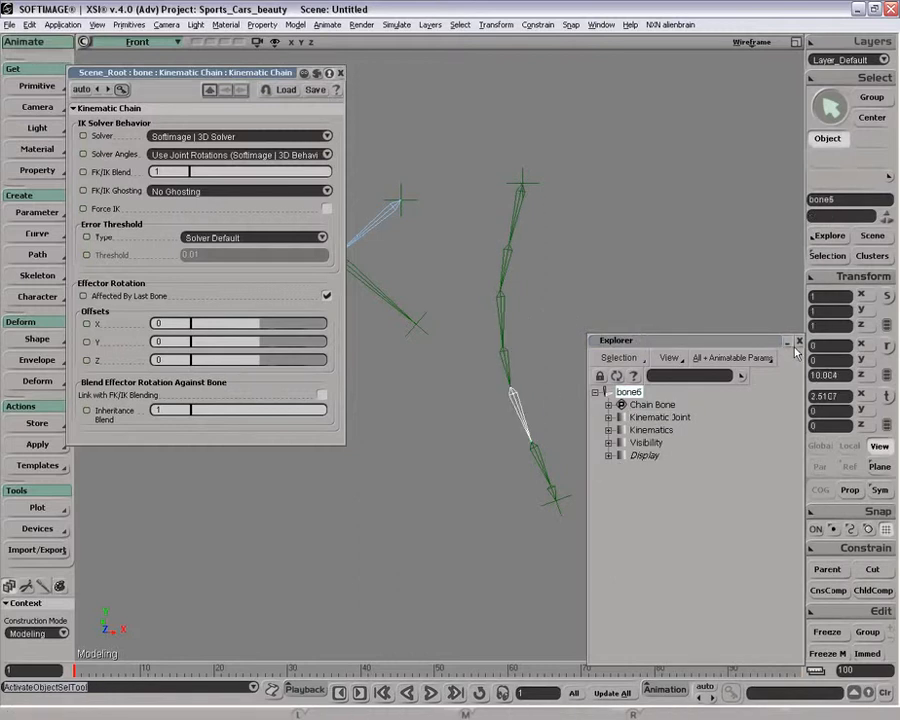
- Select the long chain's effector and choose Softimage | 3D Solver as the solver in the open Kinematic Chain properties
left_click(563, 508)
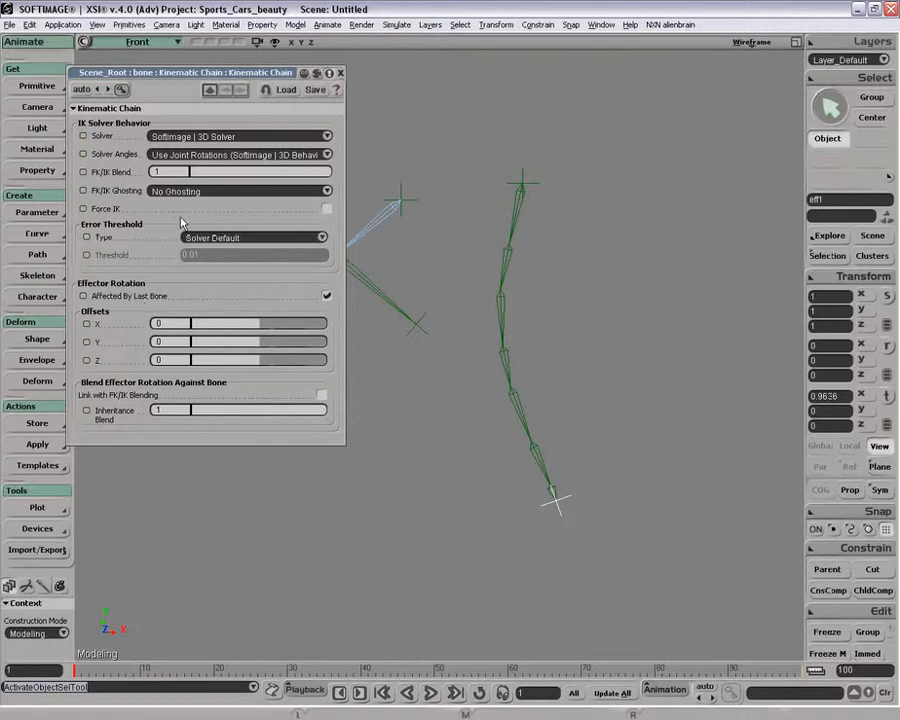
left_click(202, 136)
left_click(202, 141)
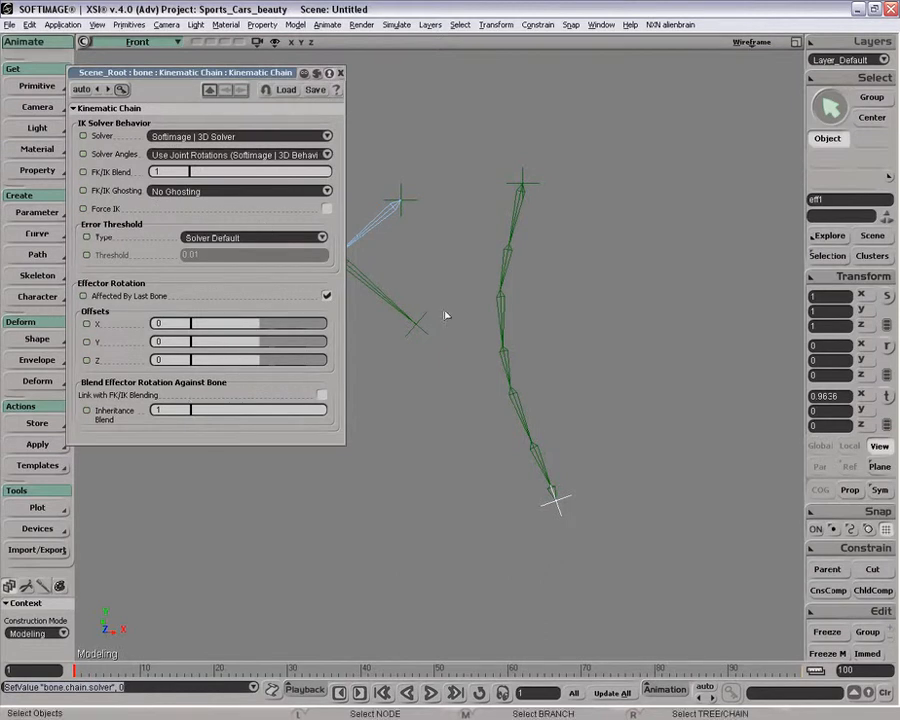
- Open the properties of bone5 in the long chain and show the Rotation Limits of its kinematic joint
left_click(496, 366)
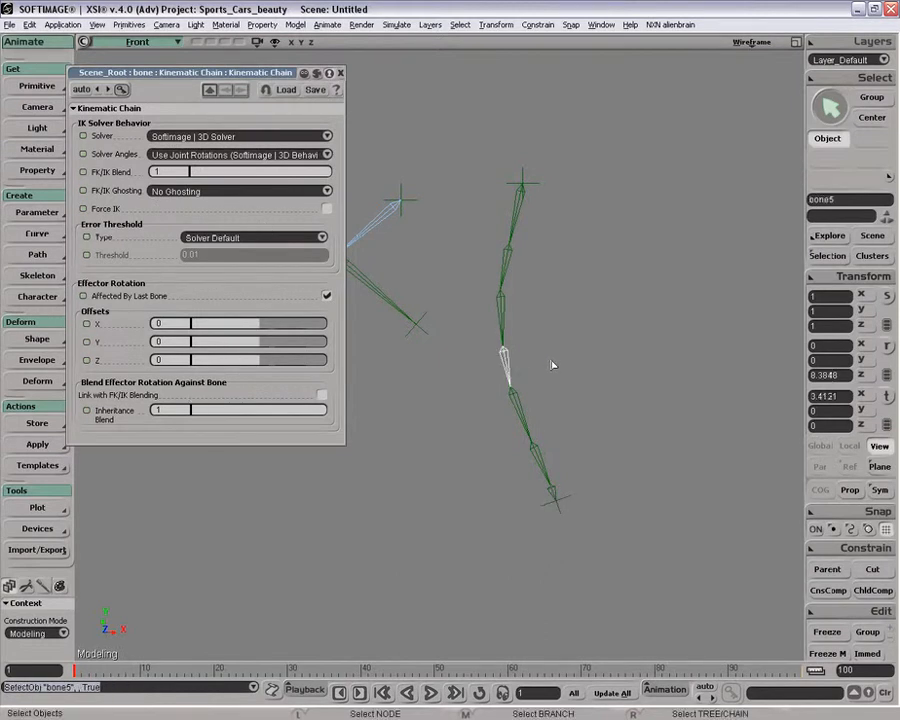
key("Return")
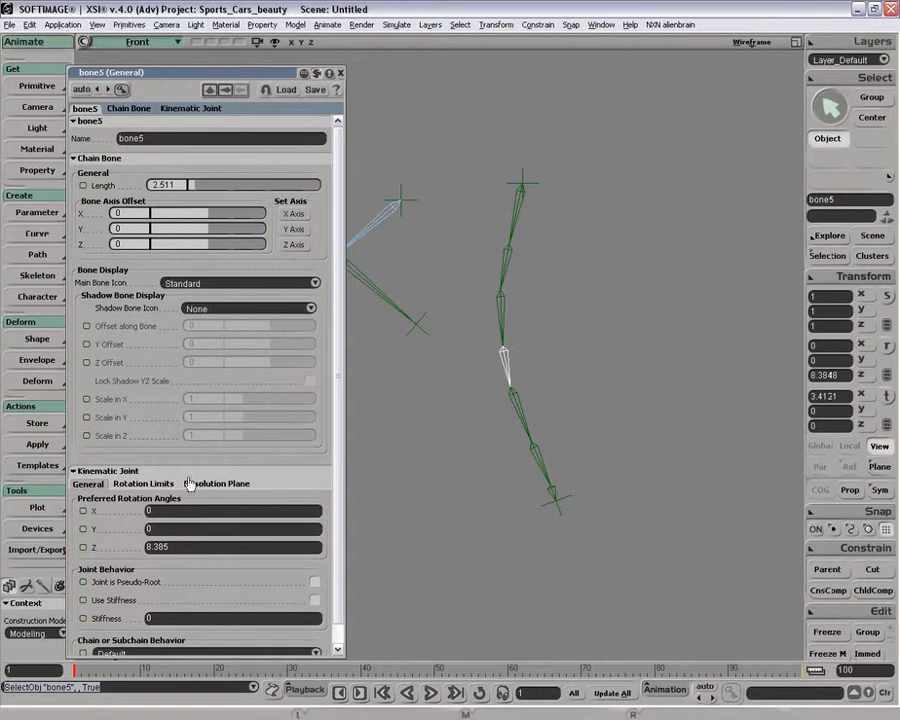
left_click(150, 483)
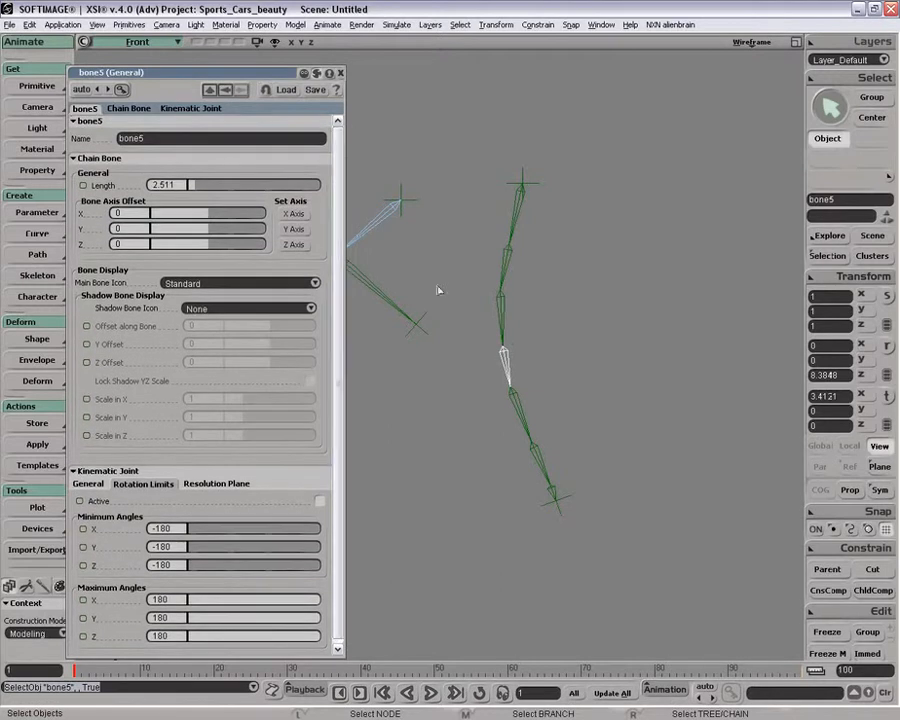
- Select the short chain's first bone and collapse its Kinematic Chain property window
left_click(401, 201)
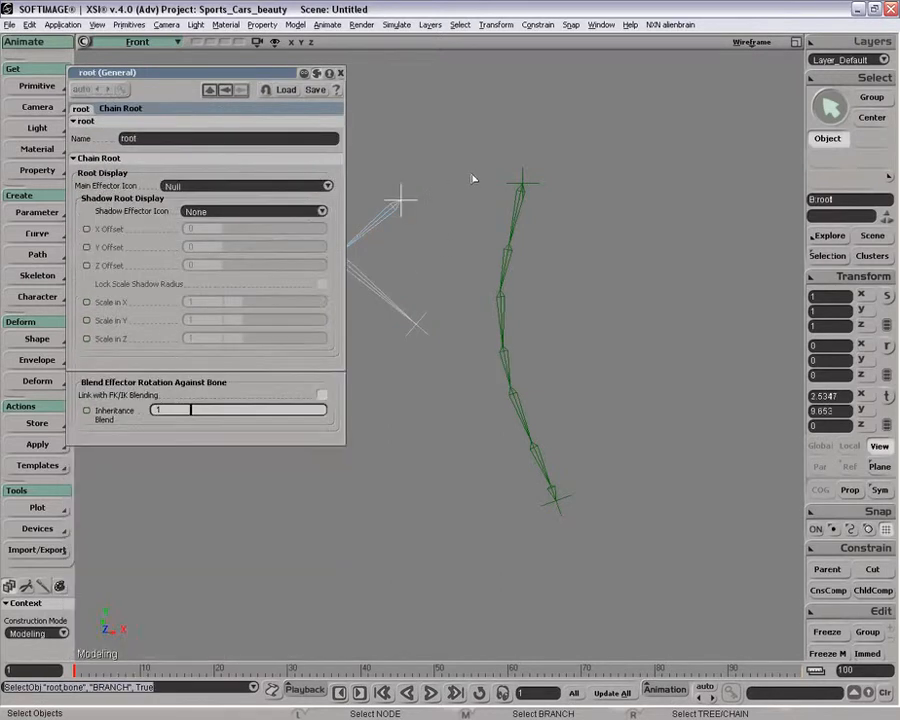
left_click(400, 196)
left_click_drag(400, 200, 476, 198)
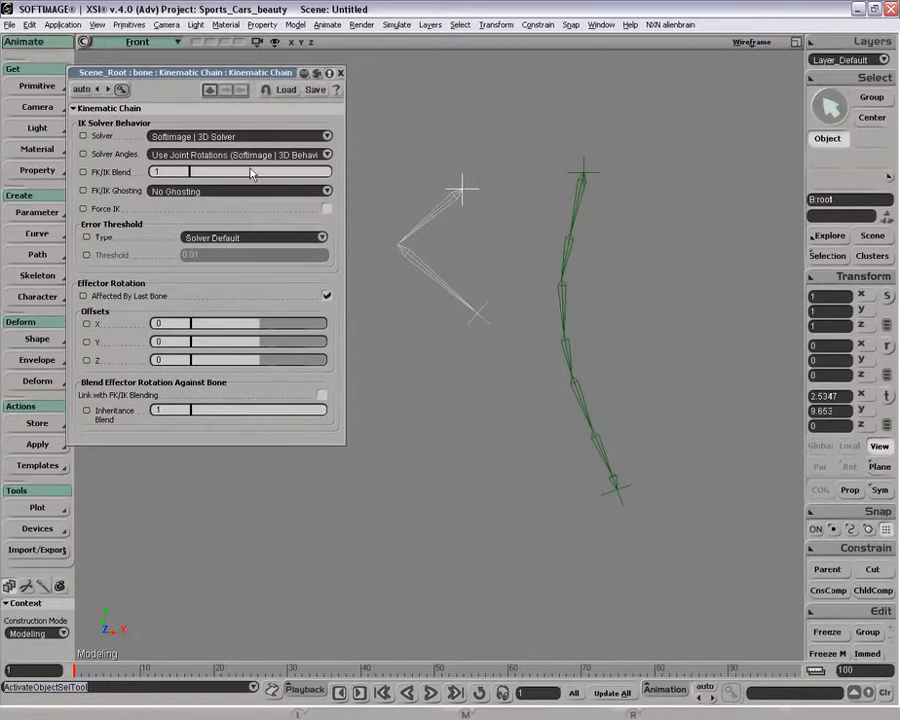
left_click(428, 231)
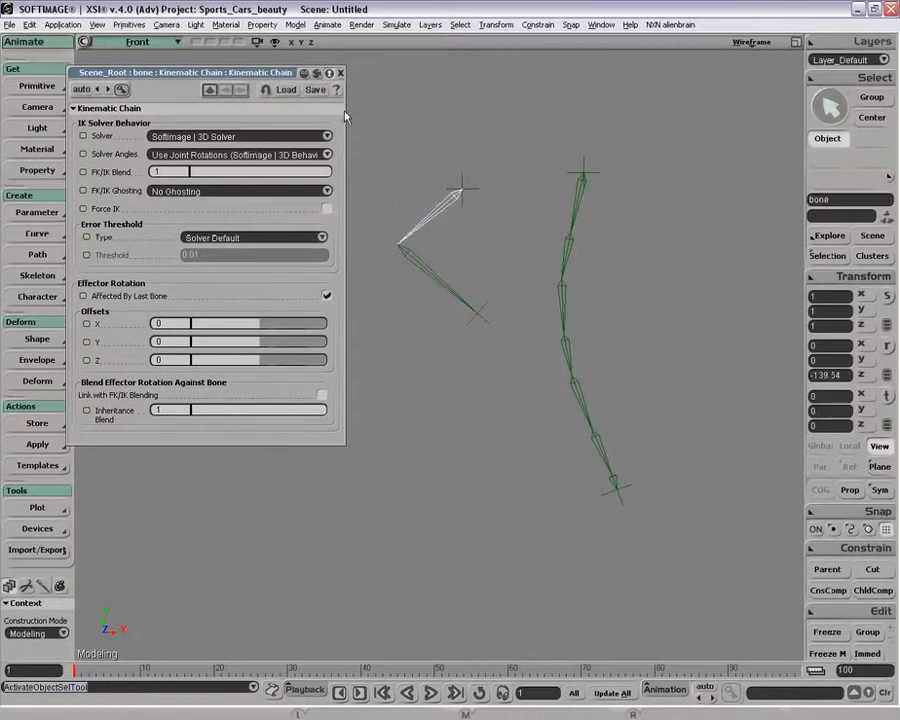
double_click(266, 75)
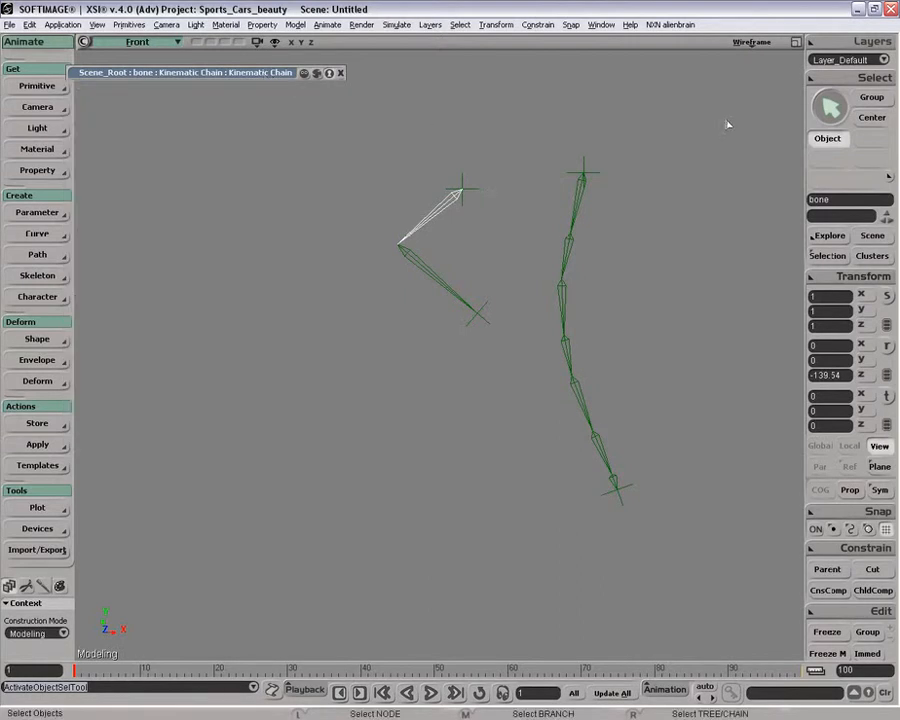
- Draw a third 2D chain of eight bones in a zigzag shape in the Front view, and deselect it
left_click(796, 41)
left_click(427, 358)
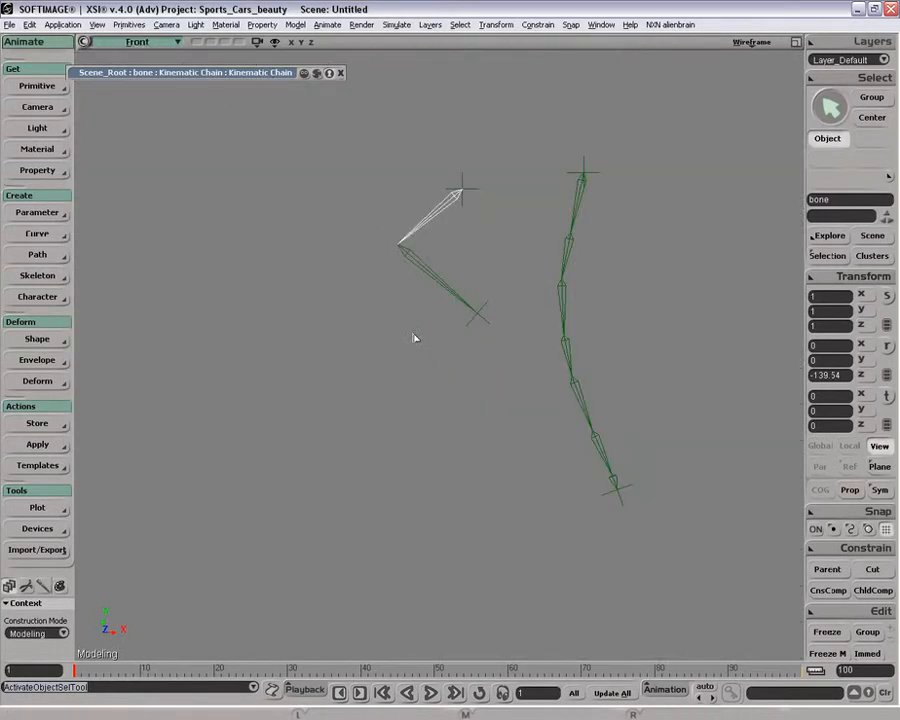
key("z")
left_click_drag(500, 350, 339, 374)
mouse_move(339, 374)
right_mouse_down()
mouse_move(330, 374)
mouse_move(350, 368)
right_mouse_up()
left_click_drag(362, 365, 285, 359)
left_click(37, 275)
left_click(240, 281)
left_click(655, 218)
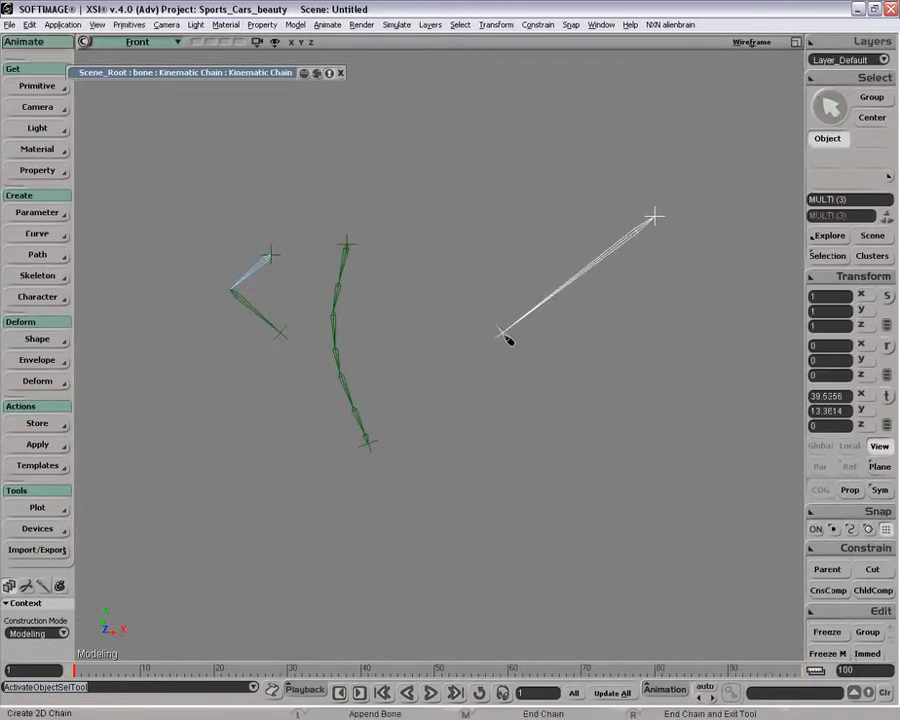
left_click(537, 295)
left_click(657, 340)
left_click(648, 393)
right_click(555, 440)
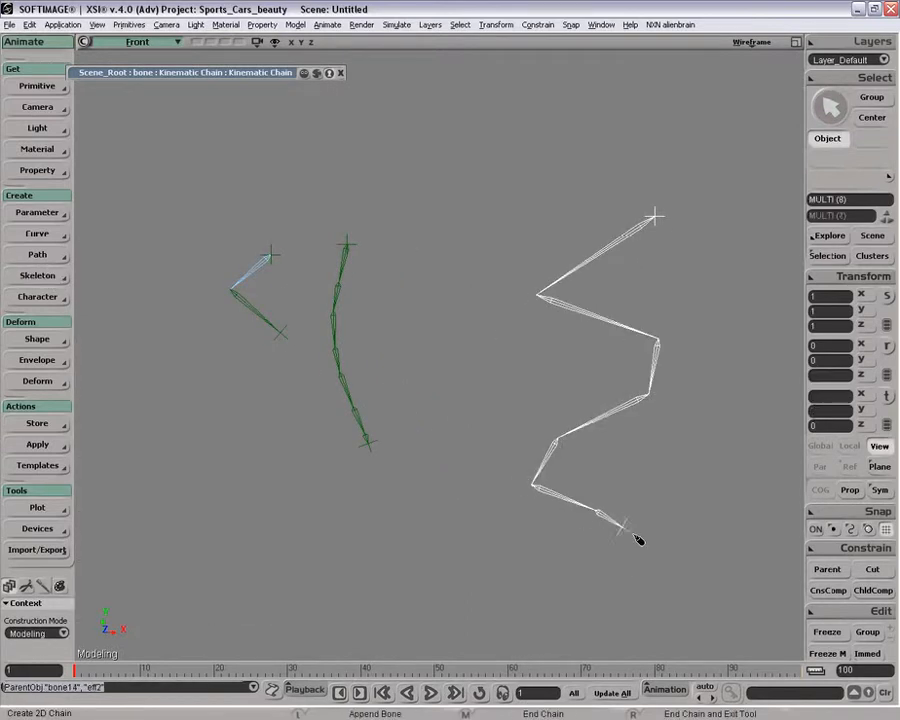
key("z")
left_click_drag(561, 401, 416, 378)
key("space")
left_click(572, 230)
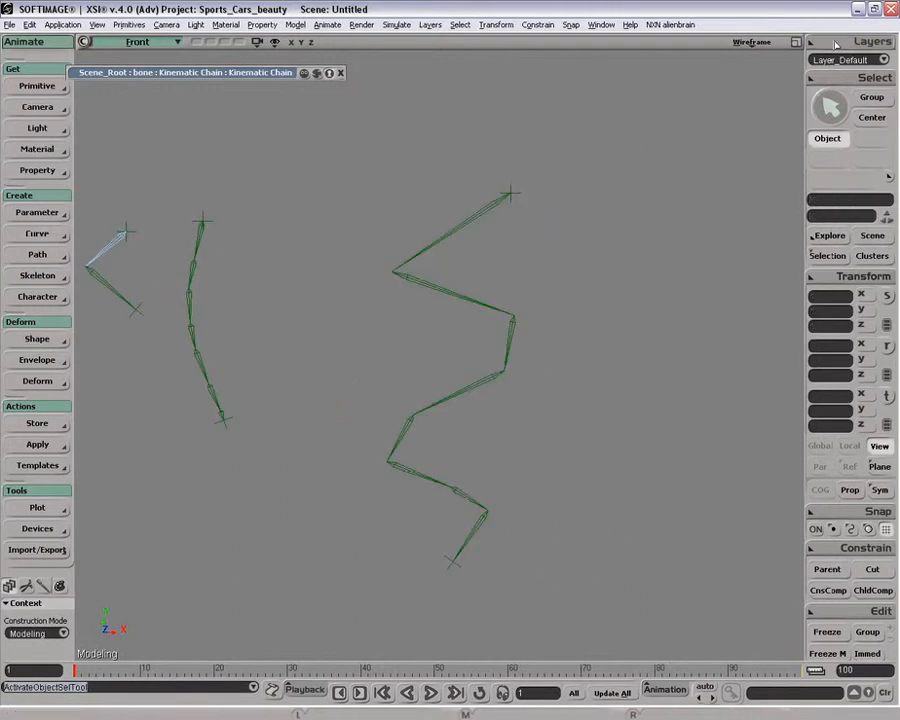
- Return to the four-view layout and move the zigzag chain's effector in the User view to test how it bends
left_click(795, 43)
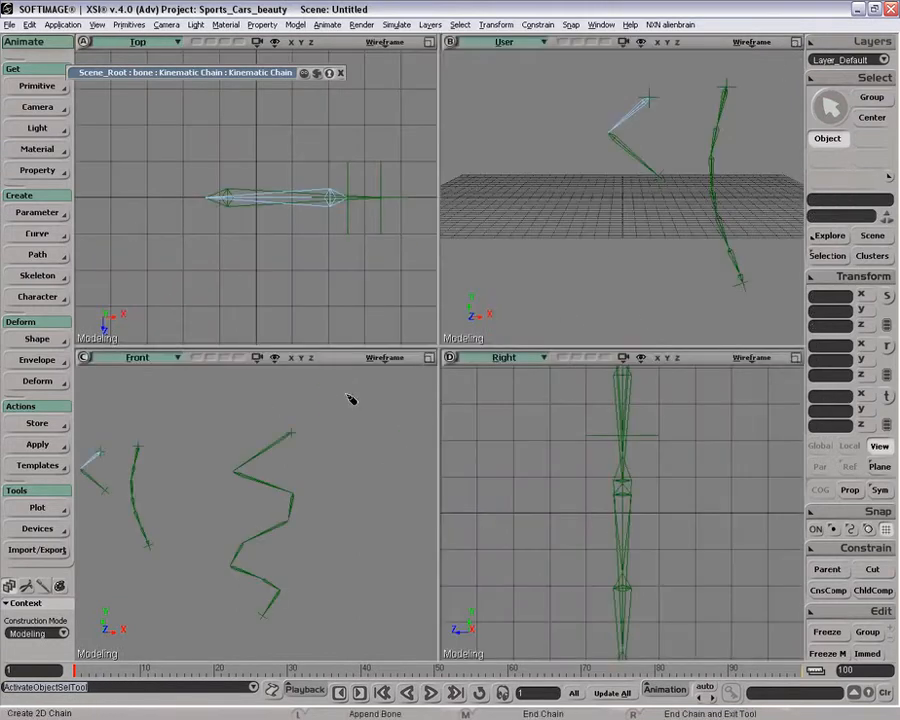
middle_click(293, 433)
key("a")
key("space")
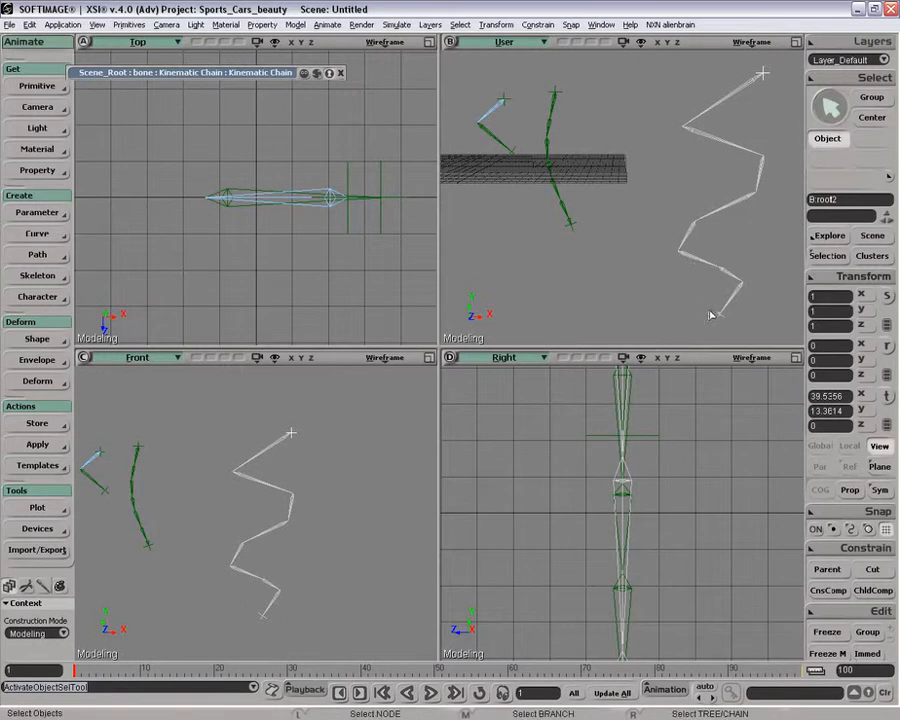
left_click(709, 316)
key("v")
left_click_drag(701, 315, 636, 222)
key("o")
left_click_drag(724, 268, 750, 245)
- Select all three chains as branches in the User view and delete them
key("space")
key("z")
right_click(252, 467)
key("space")
left_click_drag(569, 80, 651, 190)
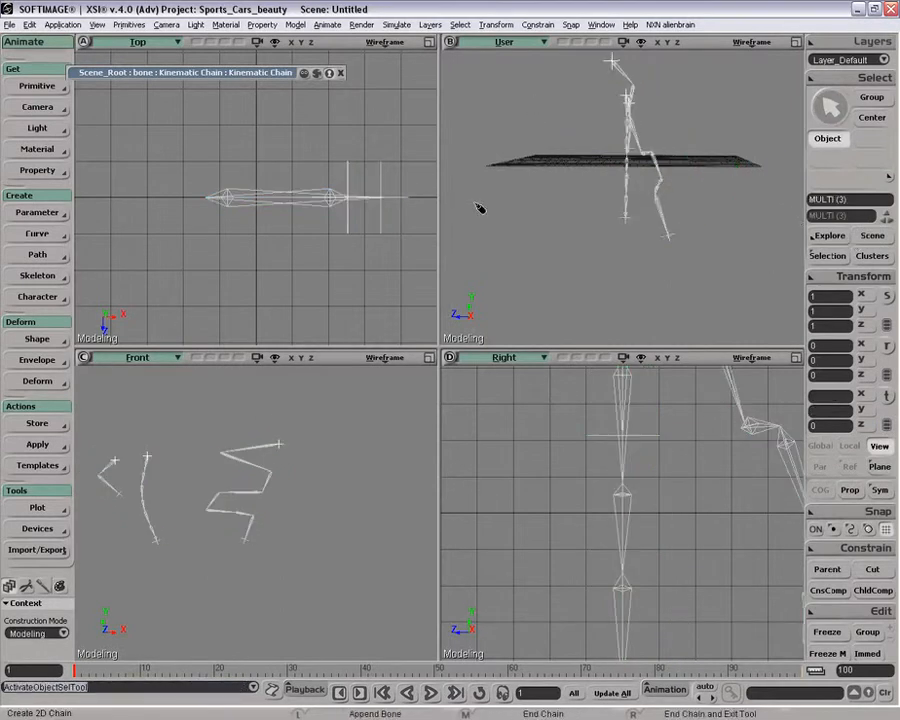
key("Delete")
- Draw a three-bone 2D chain in the Front view
left_click(45, 275)
left_click(130, 281)
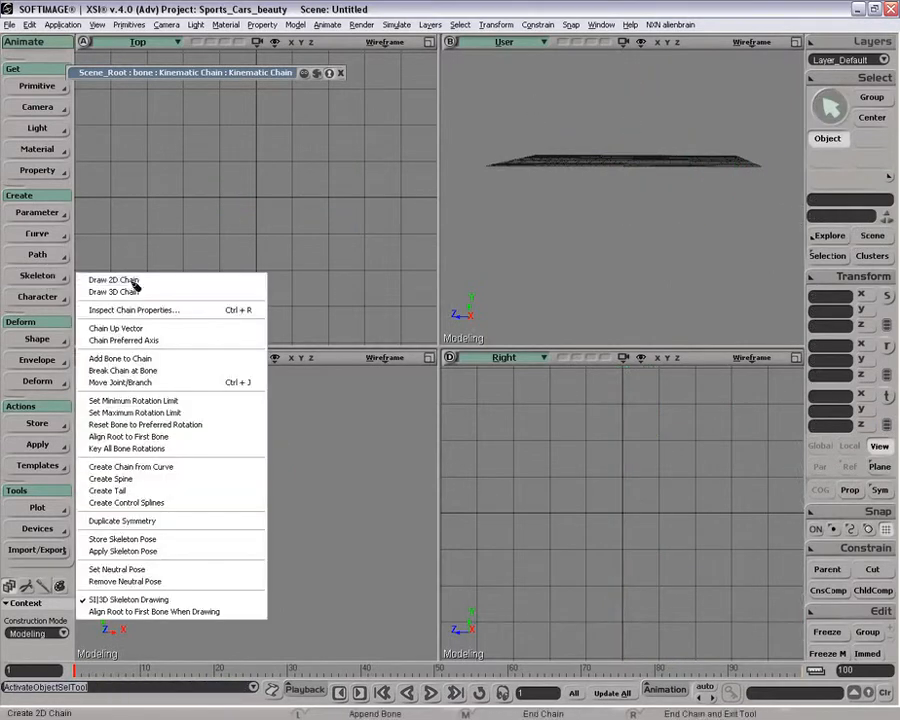
left_click(220, 470)
left_click(198, 491)
- Extend the 2D chain with five more bones placed in the Top view
key("z")
right_click(300, 224)
right_click(300, 224)
right_click(301, 224)
right_click(301, 222)
key("a")
key("z")
right_click(291, 239)
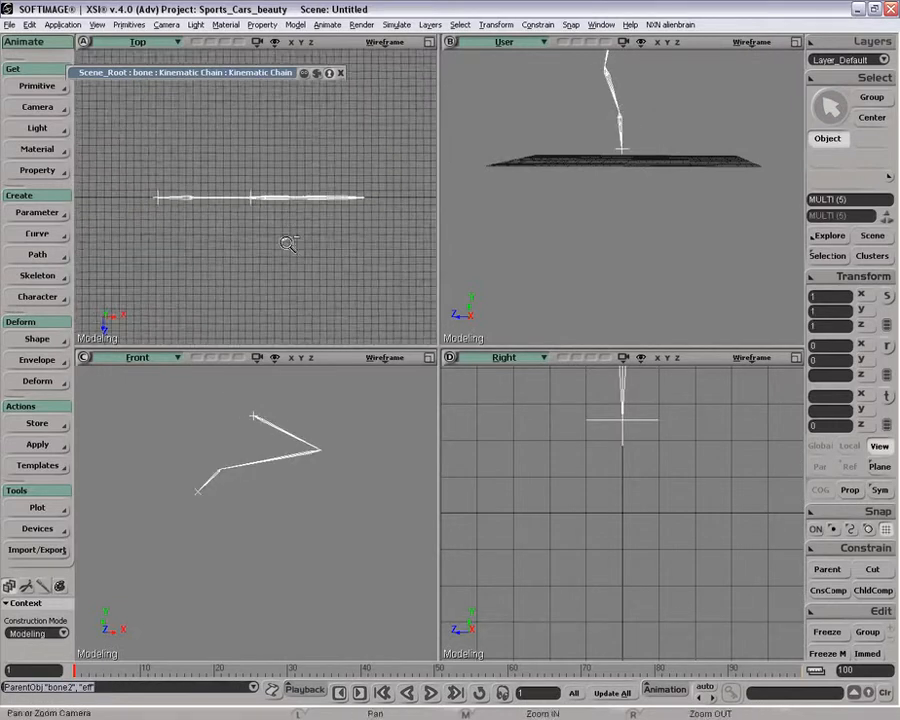
right_click(291, 239)
left_click(270, 268)
left_click(326, 278)
left_click(368, 263)
left_click(373, 219)
left_click(352, 160)
- Finish the 2D chain and move its end in the User view while viewing it from different angles
left_click(676, 181)
right_click(676, 181)
left_click(678, 180)
key("v")
mouse_move(683, 235)
left_mouse_down()
mouse_move(661, 277)
mouse_move(627, 239)
mouse_move(695, 196)
mouse_move(703, 239)
mouse_move(691, 239)
left_mouse_up()
key("p")
key("o")
left_click_drag(605, 235, 671, 124)
key("v")
left_click_drag(716, 170, 695, 187)
- Select the entire 2D chain in the User view and delete it
key("space")
middle_click_drag(592, 92, 689, 168)
key("Delete")
- Draw a 3D chain of four bones in the Front view
left_click(45, 275)
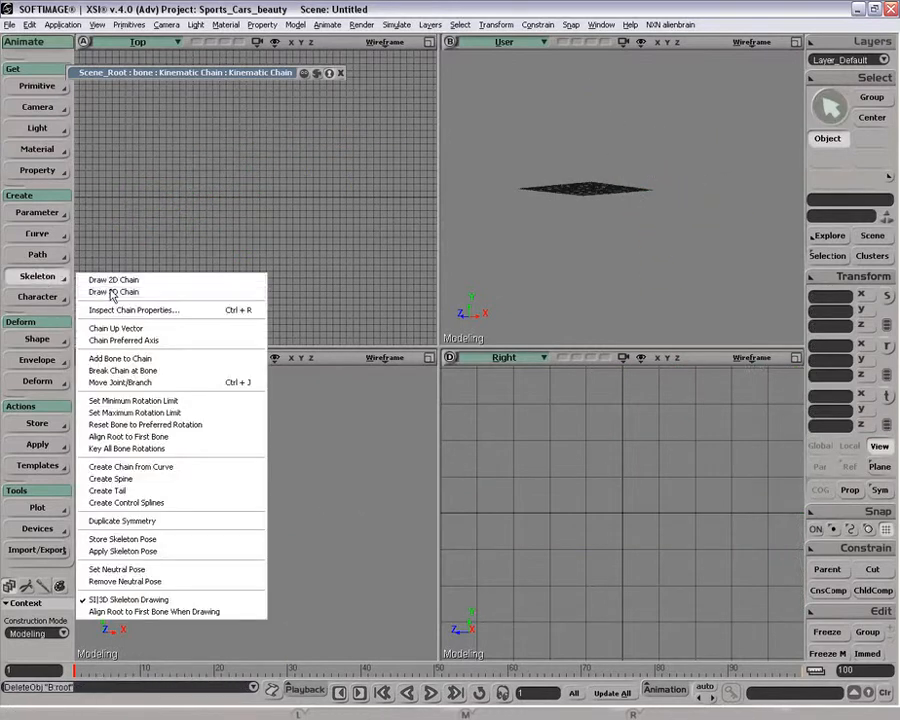
left_click(177, 292)
left_click(305, 429)
left_click(326, 463)
left_click(223, 542)
left_click(327, 577)
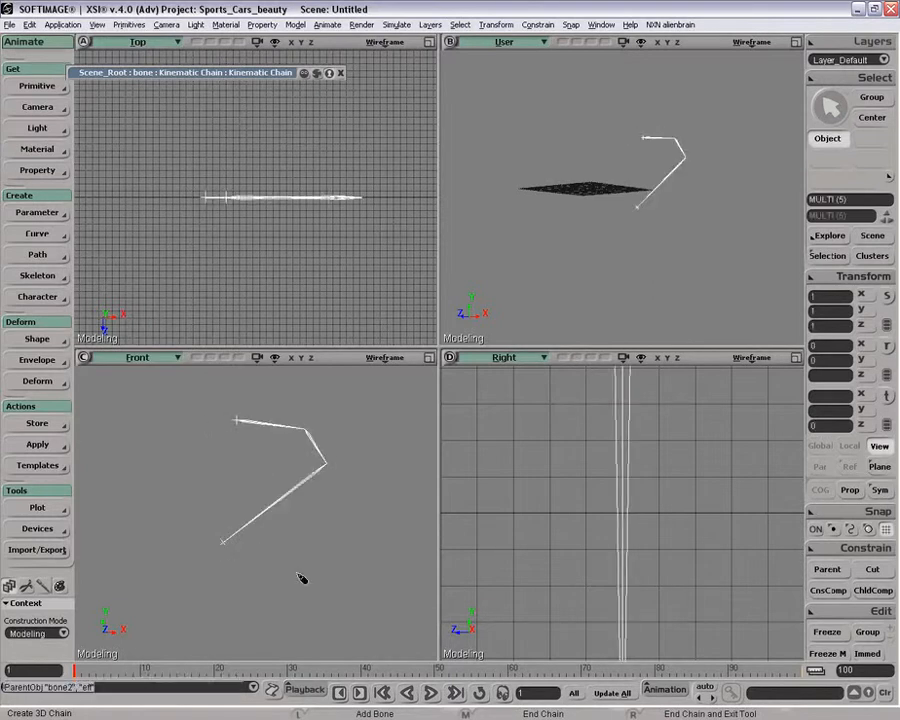
- Extend the 3D chain with three bones in the Top view and a final one in the User view
left_click(306, 295)
left_click(290, 152)
left_click(248, 240)
left_click_drag(755, 317, 734, 291)
key("space")
- Move the 3D chain's effector in the User view
left_click(694, 305)
key("v")
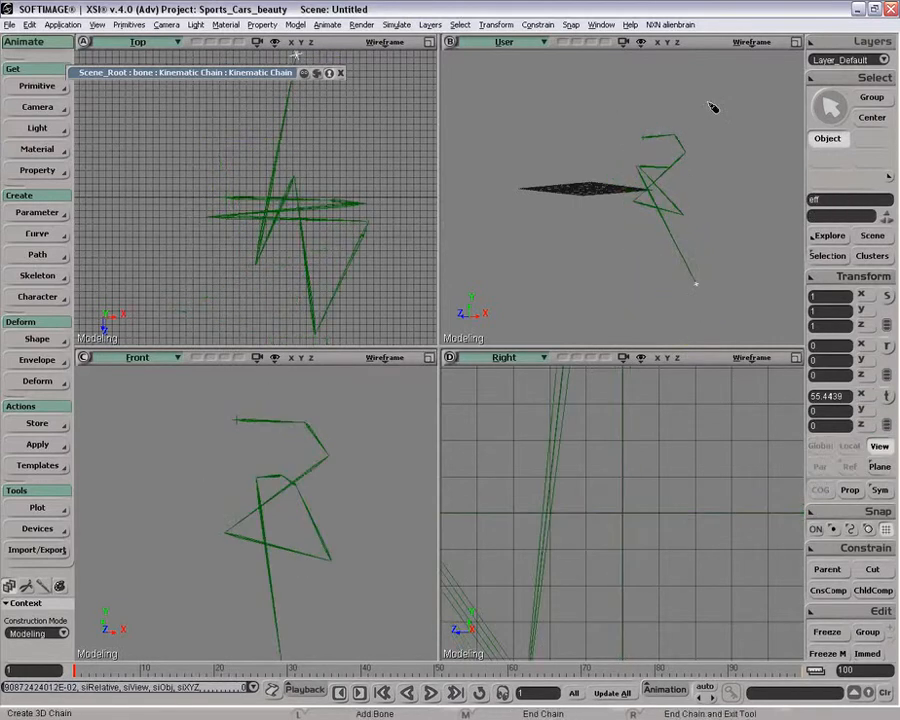
- Enlarge the User view, frame the 3D chain and orbit around it to examine its shape
left_click(795, 42)
key("a")
key("g")
right_click(529, 261)
key("o")
left_click_drag(408, 284, 456, 414)
left_click(467, 534)
left_click(456, 526)
key("v")
key("space")
key("a")
key("space")
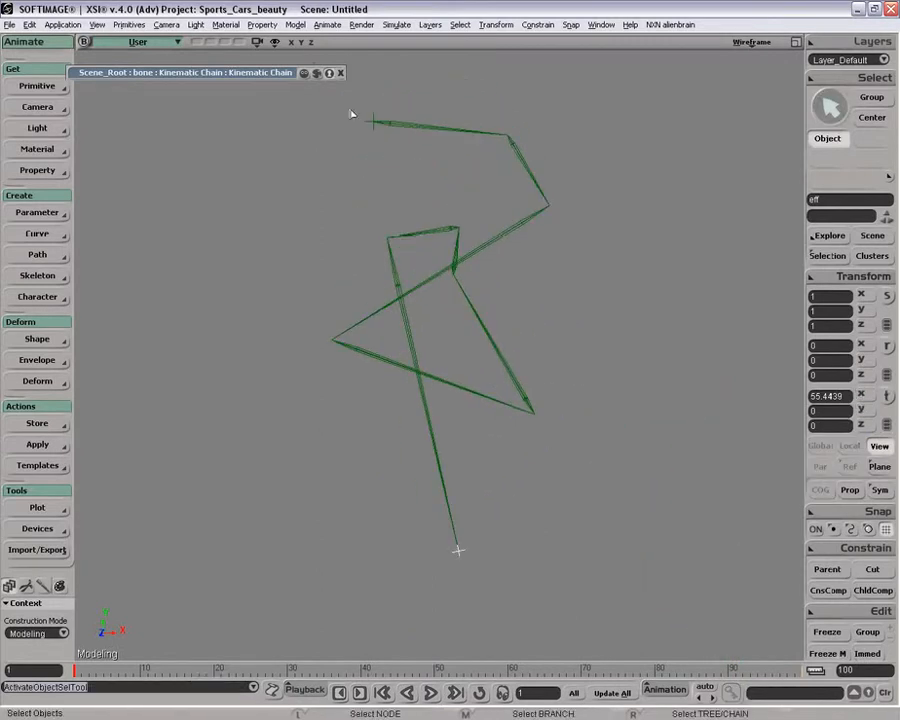
- Select the entire 3D chain, delete it and restore the four-view layout
middle_click_drag(340, 102, 405, 174)
key("Delete")
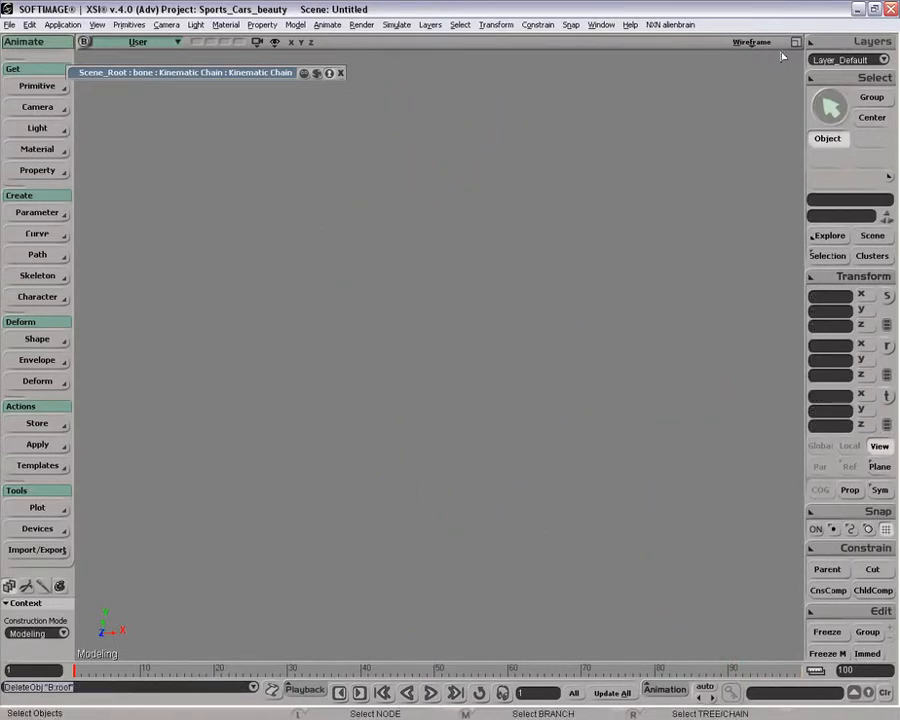
key("F12")
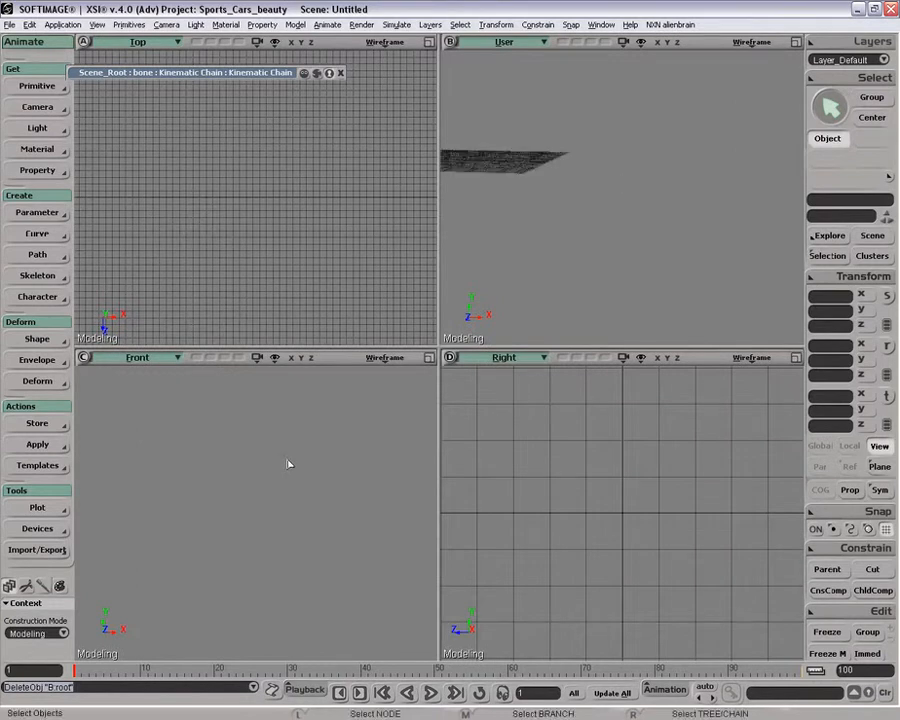
- Draw a two-bone 2D chain in the enlarged Front view, with bones about 7.7 and 10.4 units long
key("z")
left_click_drag(520, 192, 540, 231)
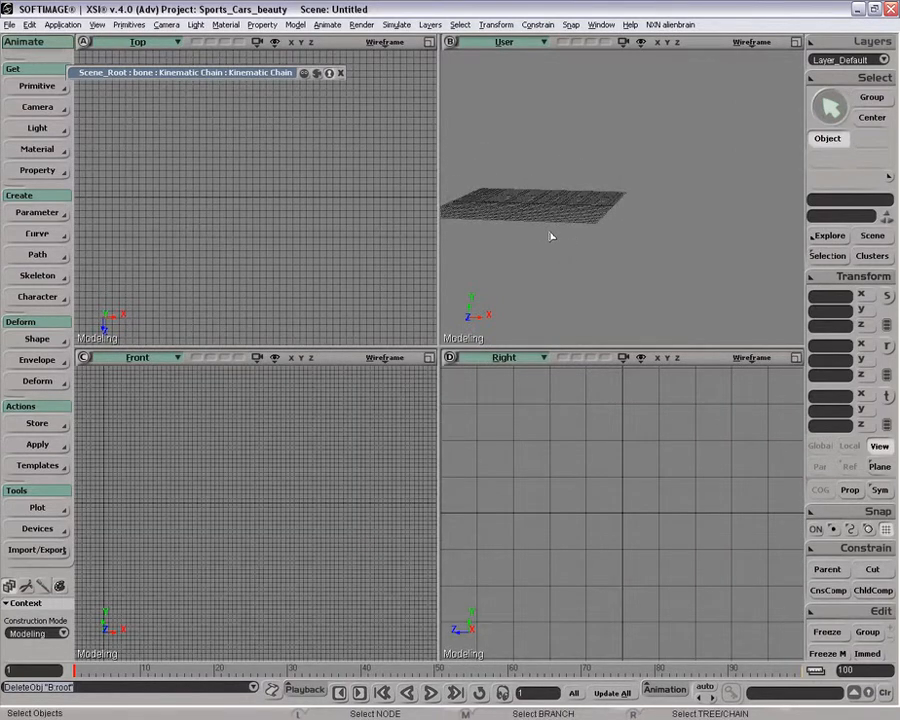
key("F12")
key("z")
middle_click_drag(411, 337, 279, 336)
left_click_drag(279, 336, 460, 348)
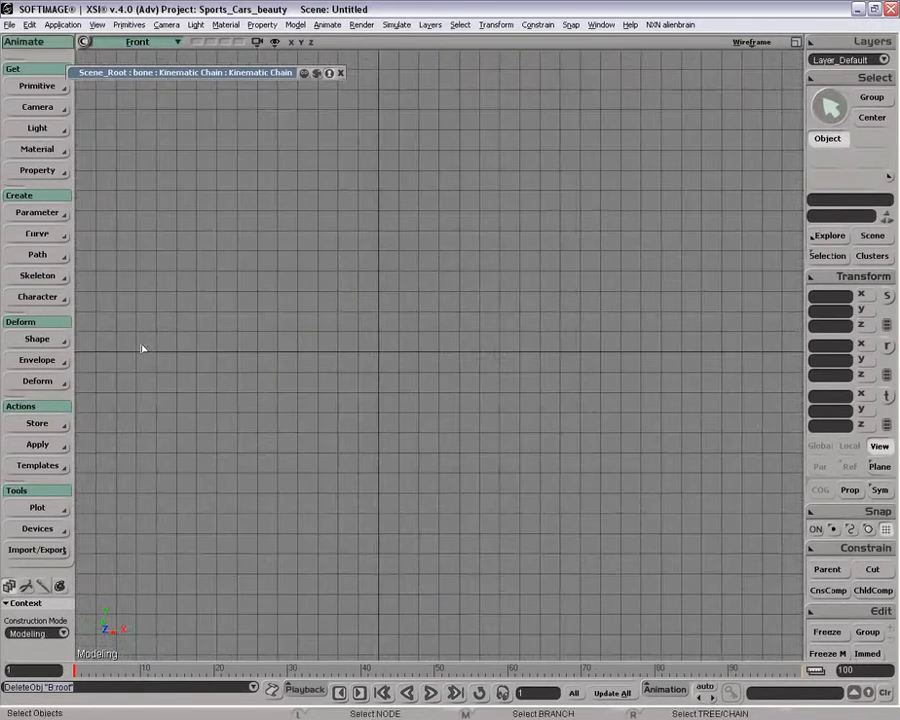
left_click(37, 275)
left_click(178, 282)
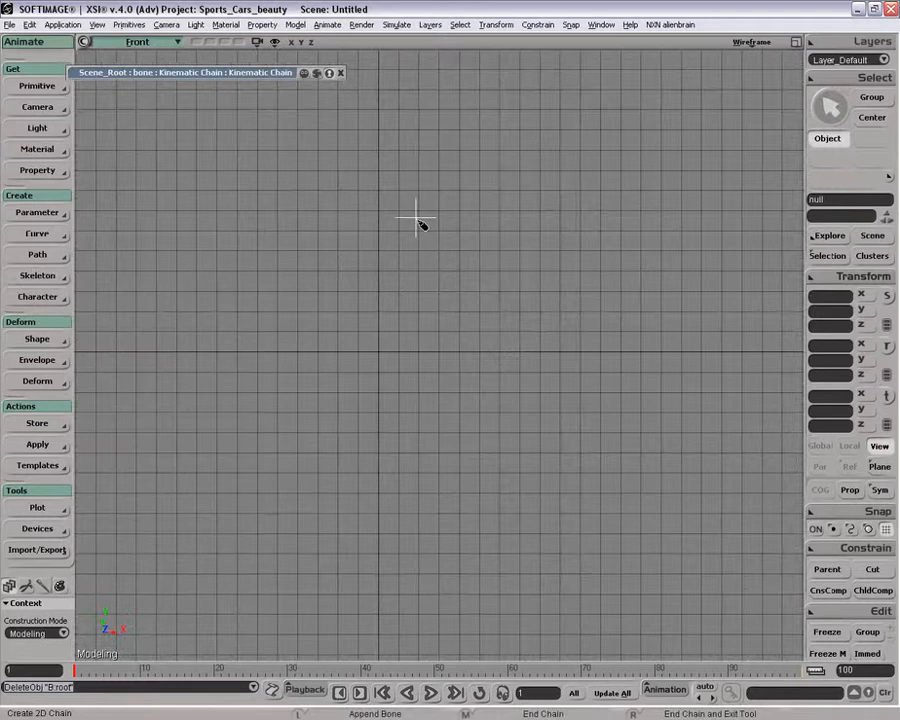
left_click(294, 311)
left_click(470, 432)
right_click(470, 432)
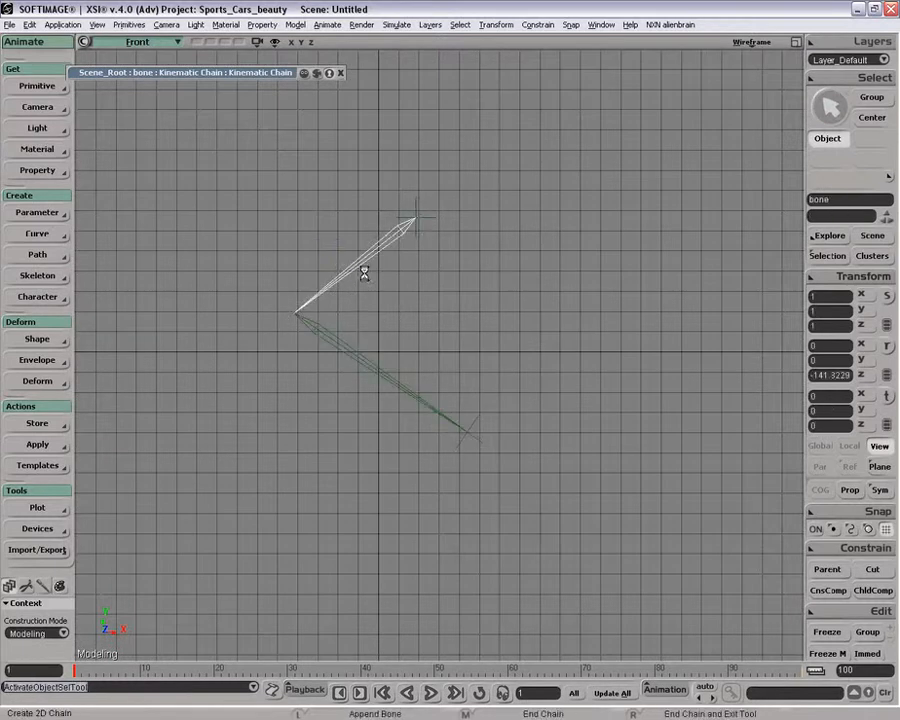
- Show the first bone's kinematic chain properties and choose Softimage | 3D Solver as the IK solver
key("z")
left_click_drag(400, 278, 500, 284)
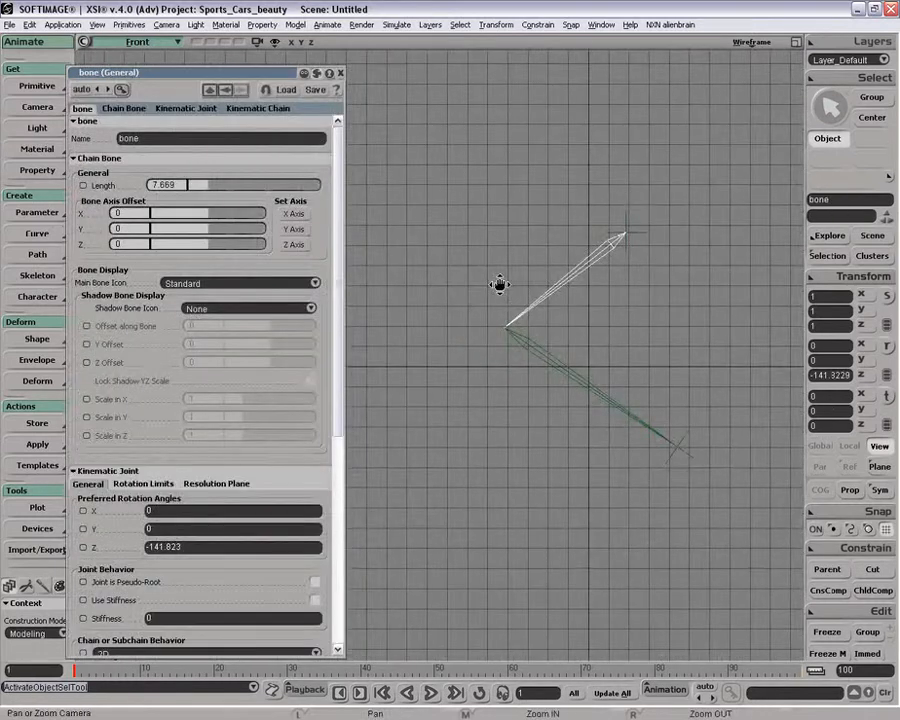
left_click_drag(338, 305, 352, 524)
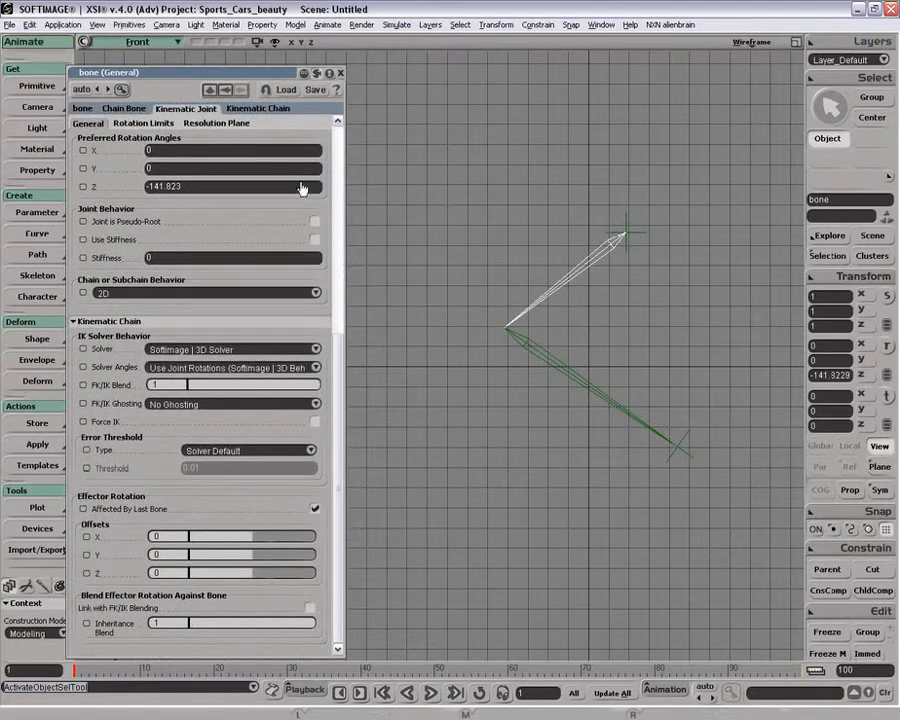
left_click(227, 348)
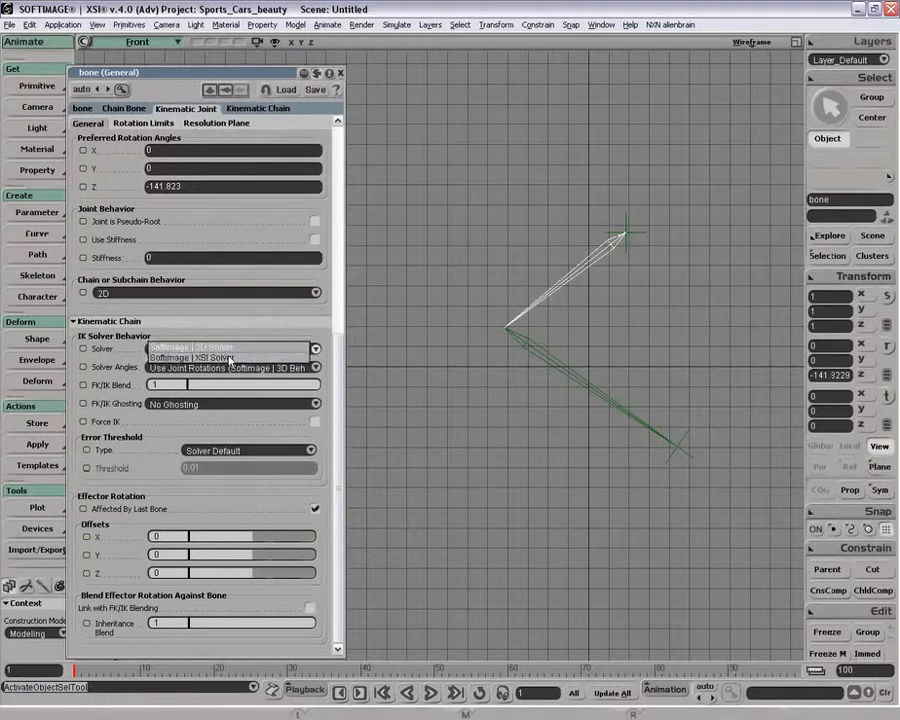
left_click(233, 347)
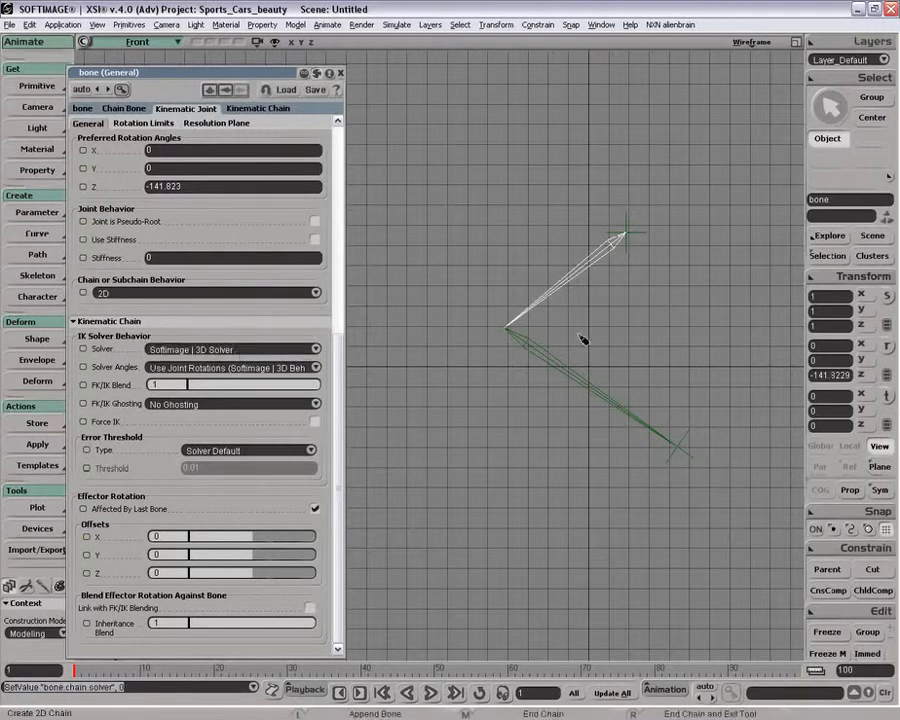
- Select the whole chain and set the solver angles to Use Joint Rotations (Softimage | 3D Behavior)
scroll(580, 343, "down", 2)
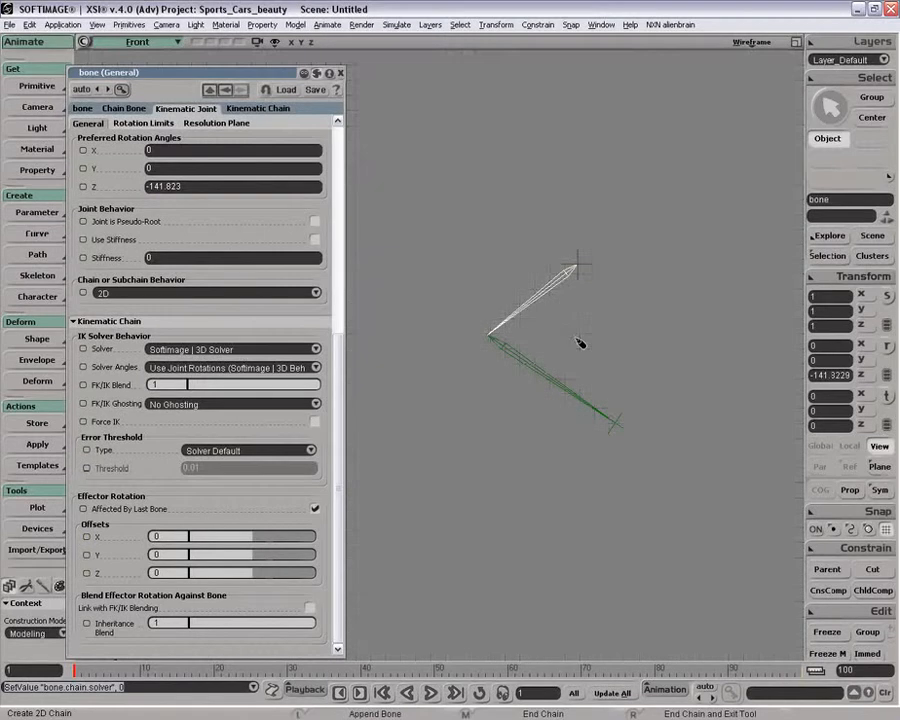
right_click(581, 343)
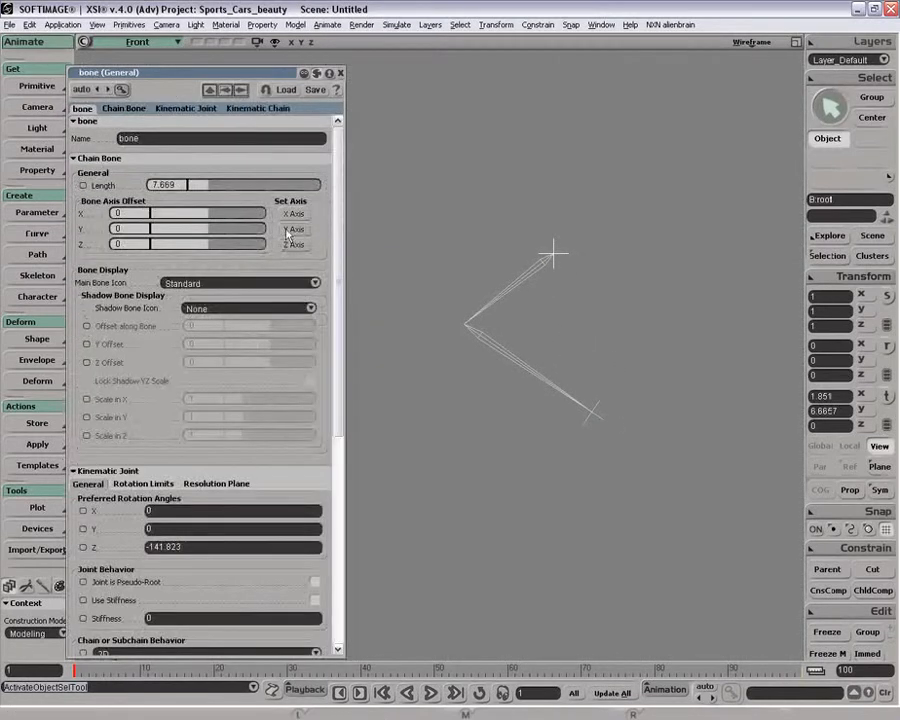
left_click_drag(338, 209, 335, 333)
left_click(226, 519)
left_click(224, 513)
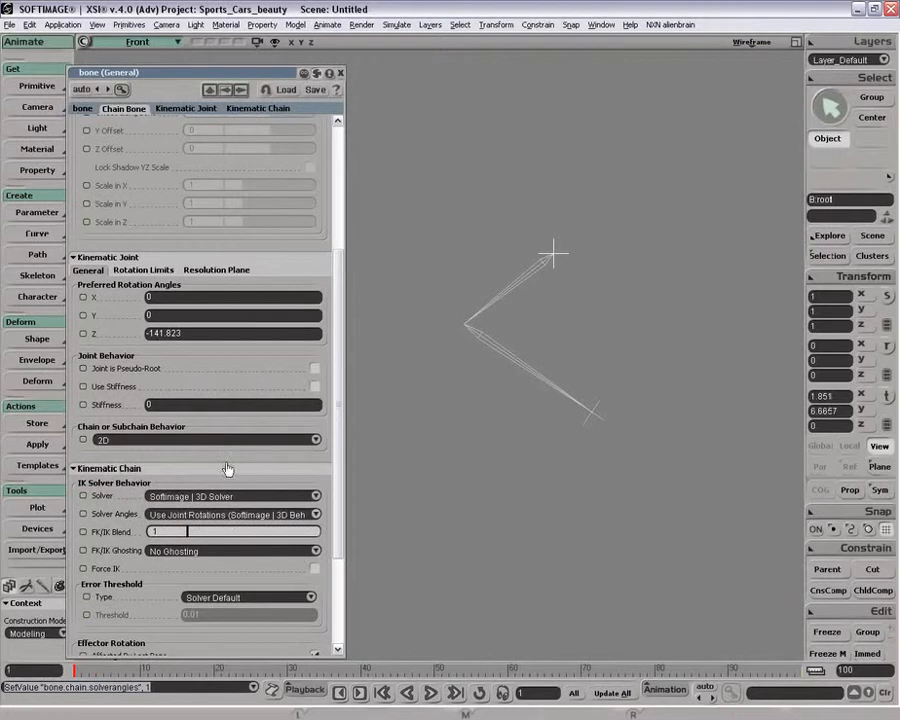
left_click_drag(337, 385, 337, 486)
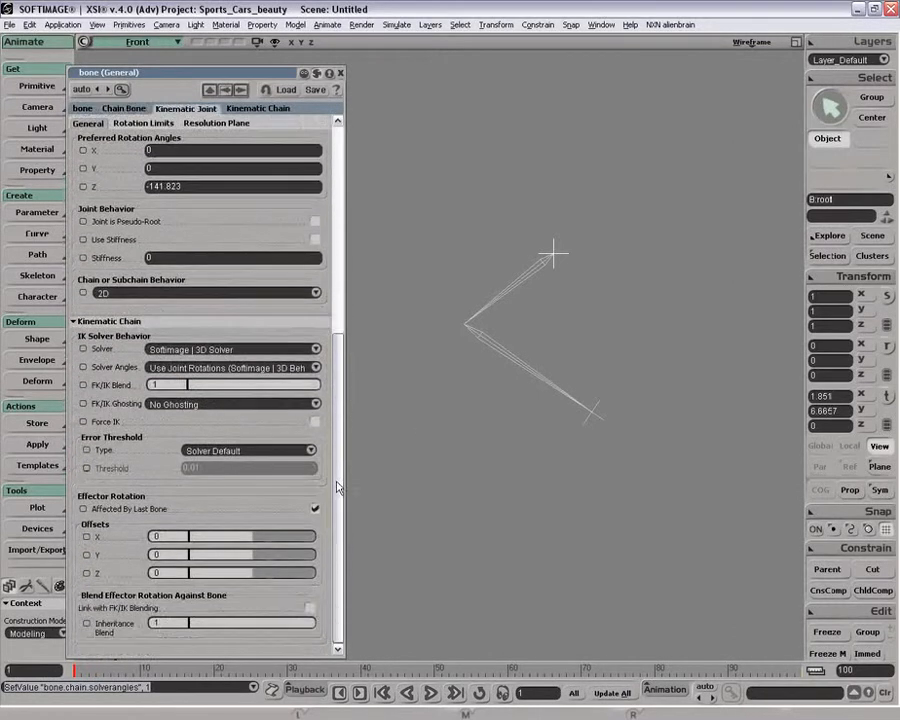
scroll(337, 516, "up", 3)
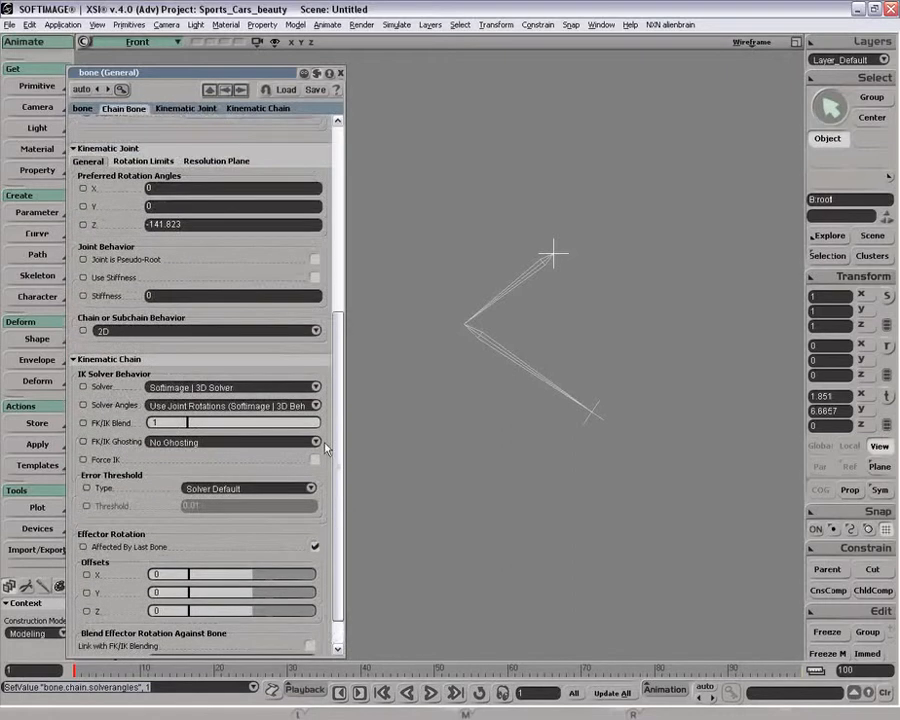
scroll(330, 452, "up", 1)
left_click(220, 414)
left_click(220, 414)
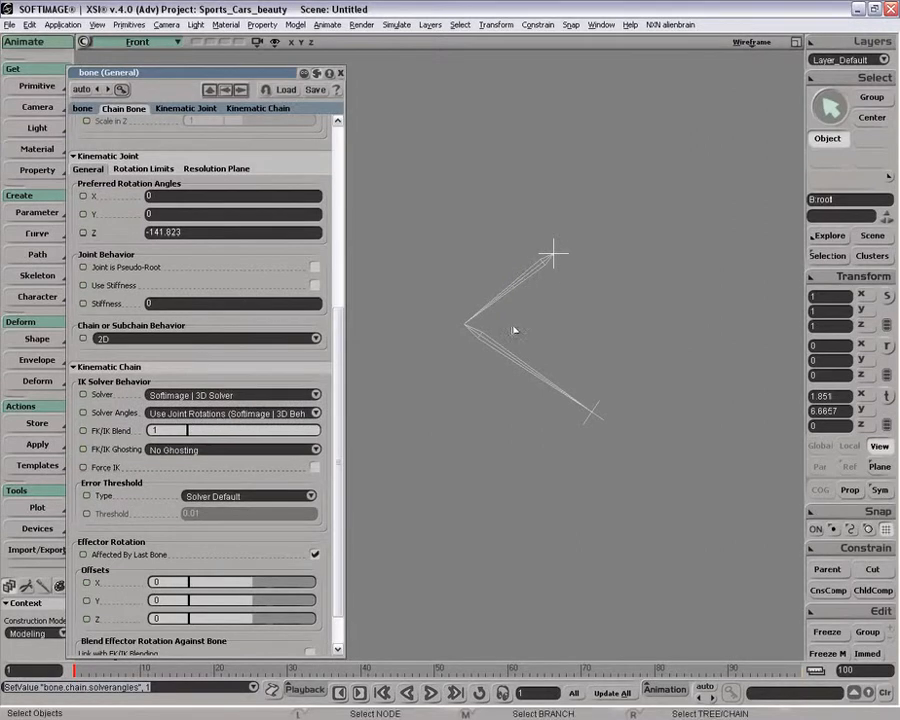
- Select only the first bone, examine its preferred rotation angles and collapse the property page
left_click_drag(509, 290, 516, 368)
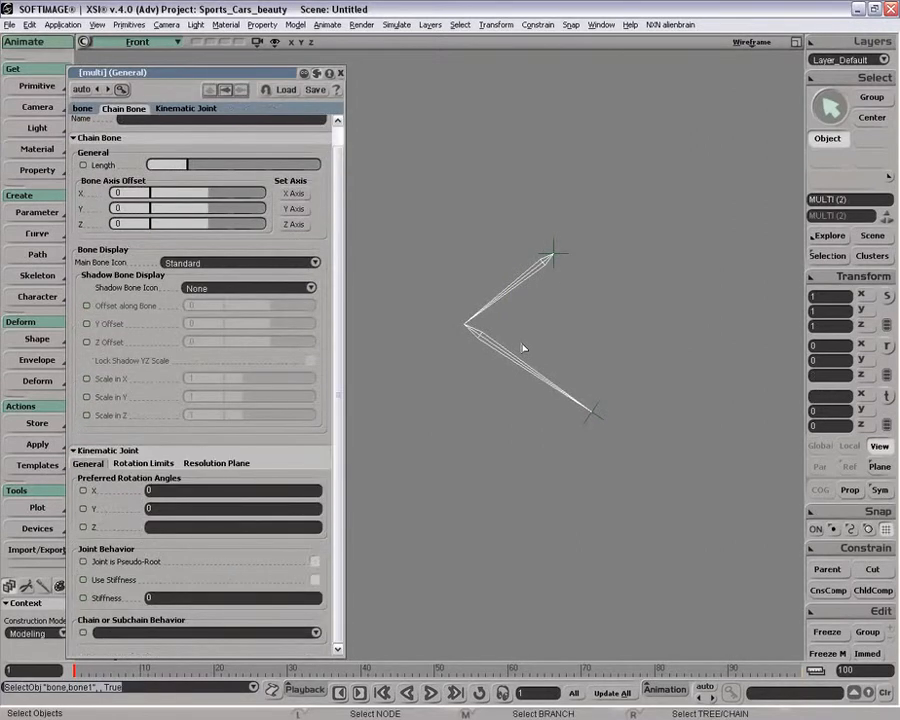
left_click(500, 297)
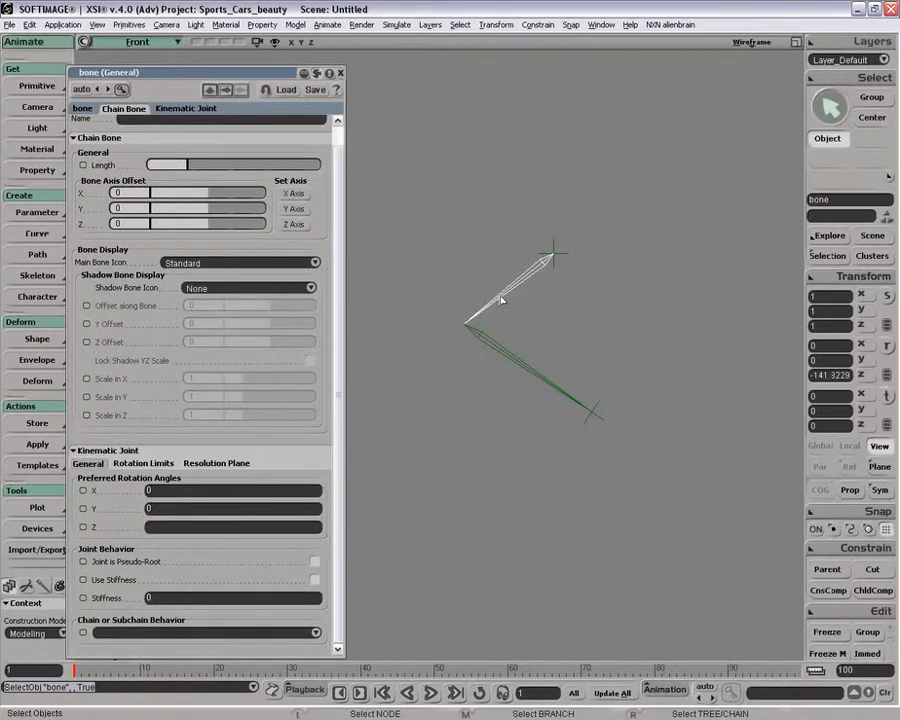
scroll(320, 240, "down", 5)
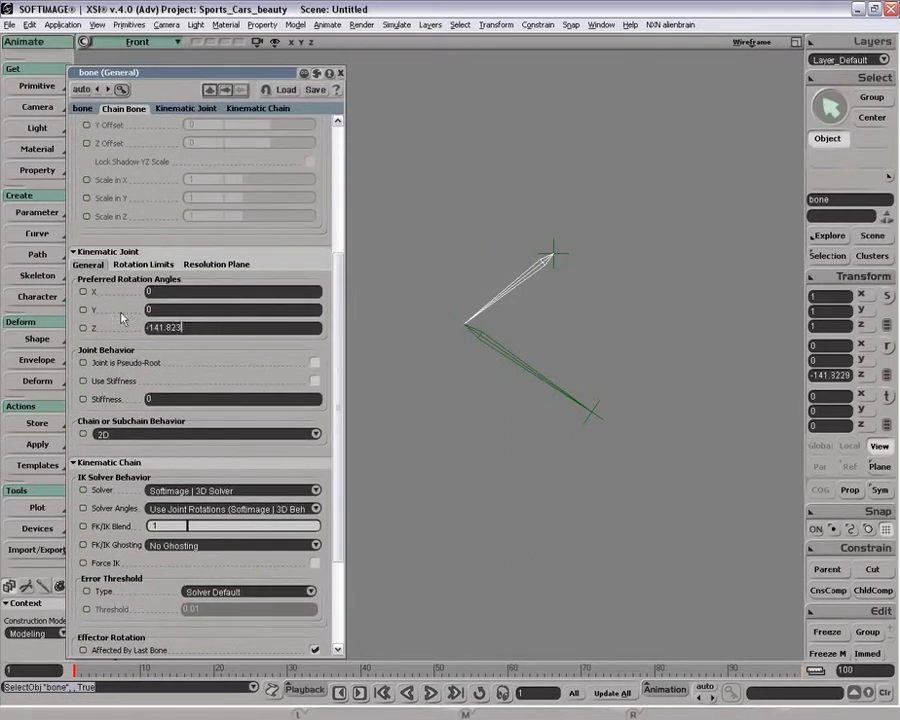
double_click(270, 74)
- Move the chain's effector downward in the Front view until the two bones are nearly straight
left_click_drag(456, 280, 404, 283)
key("z")
middle_click(478, 274)
middle_click(482, 272)
left_click(464, 250)
left_click(606, 445)
key("v")
left_click_drag(601, 452, 609, 485)
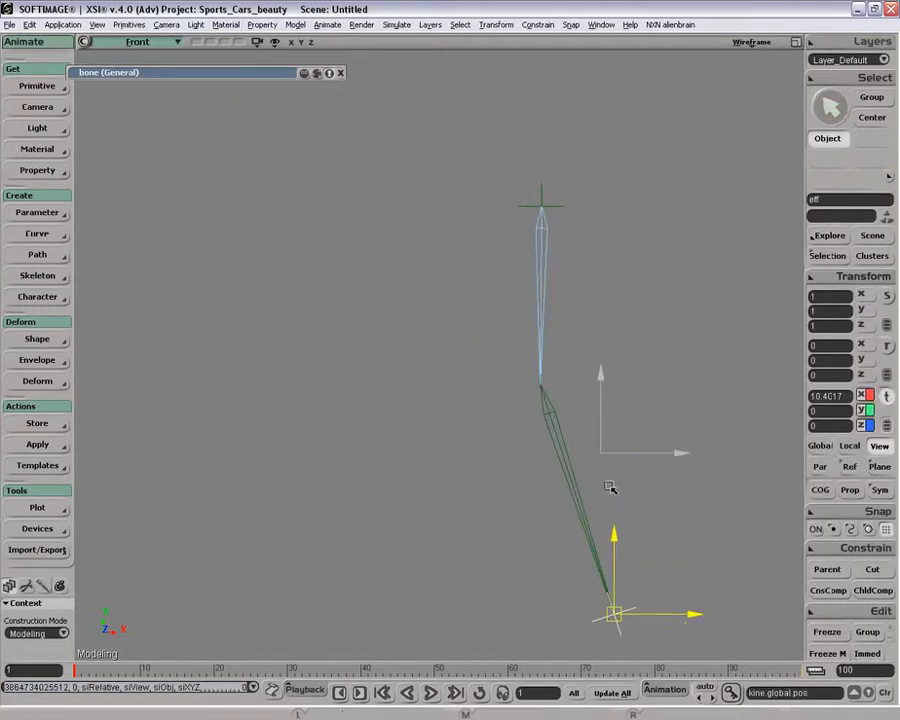
- Rotate the second bone about Z to about -54°, bending the chain to the opposite side
key("space")
left_click(562, 450)
key("c")
left_click_drag(705, 418, 666, 457)
key("space")
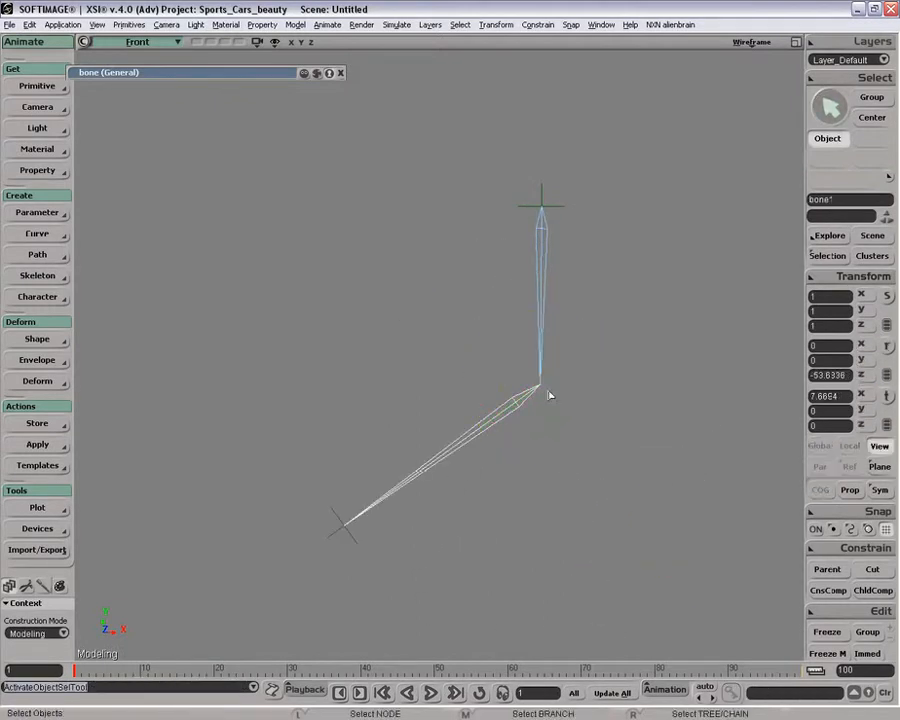
- Move the effector to test how the chain behaves with the reversed bend
left_click(337, 519)
key("v")
left_click_drag(290, 599, 501, 605)
key("space")
- Rotate the chain's bones individually and reposition the effector so the chain bends to its original side again
left_click(512, 441)
key("c")
left_click_drag(297, 489, 425, 514)
key("space")
left_click_drag(508, 292, 610, 336)
key("c")
left_click_drag(728, 390, 615, 398)
key("space")
left_click_drag(256, 388, 335, 428)
key("c")
left_click_drag(398, 448, 553, 402)
key("space")
key("v")
key("space")
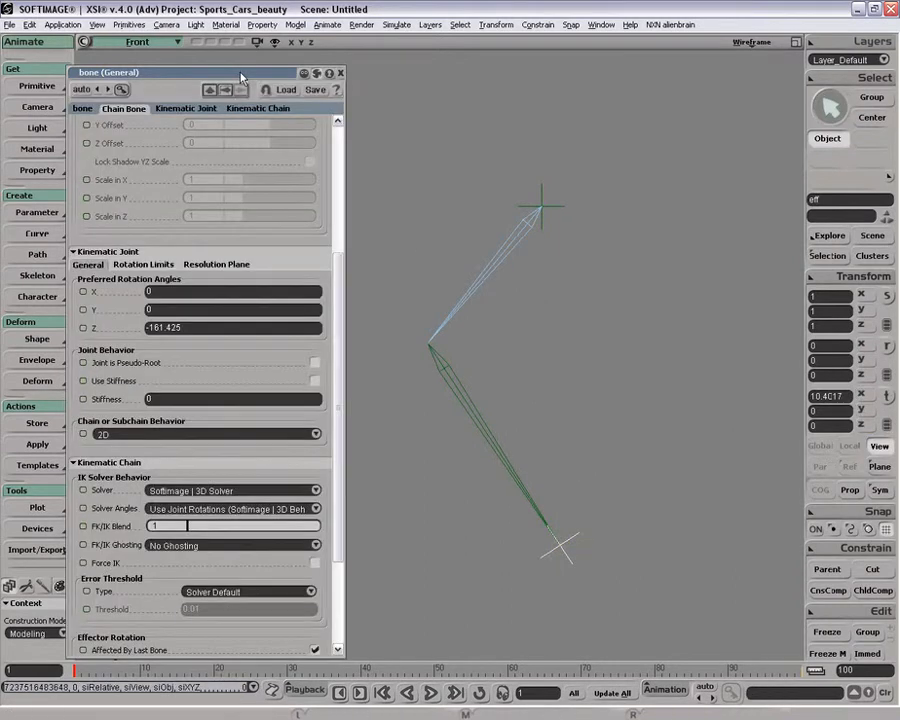
- Review the first bone's solver angle options and move the chain's effector
left_click(262, 511)
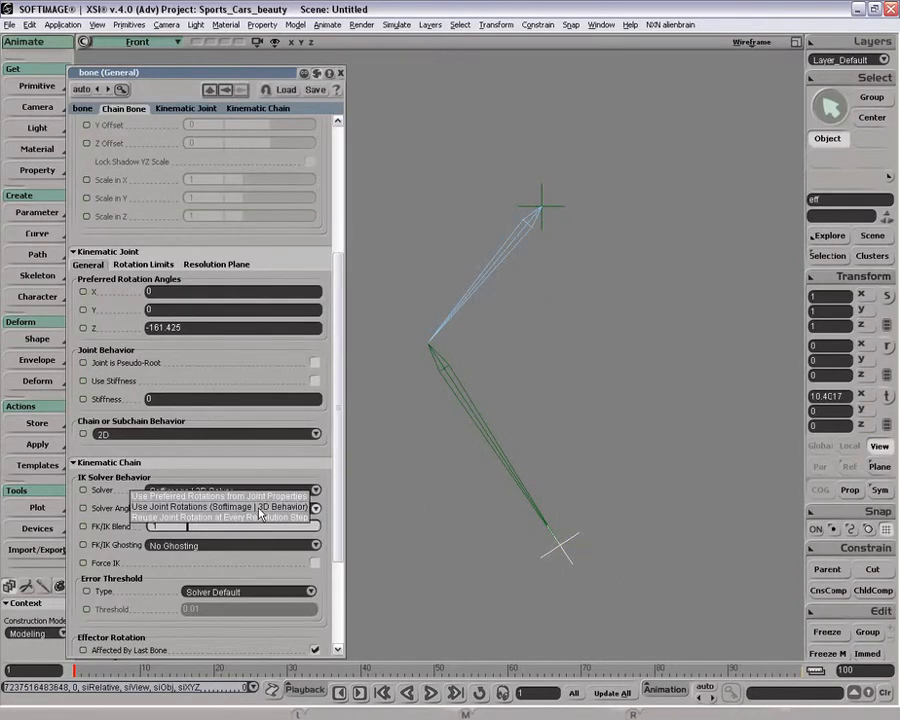
left_click(300, 504)
key("v")
left_click_drag(637, 528, 721, 506)
key("space")
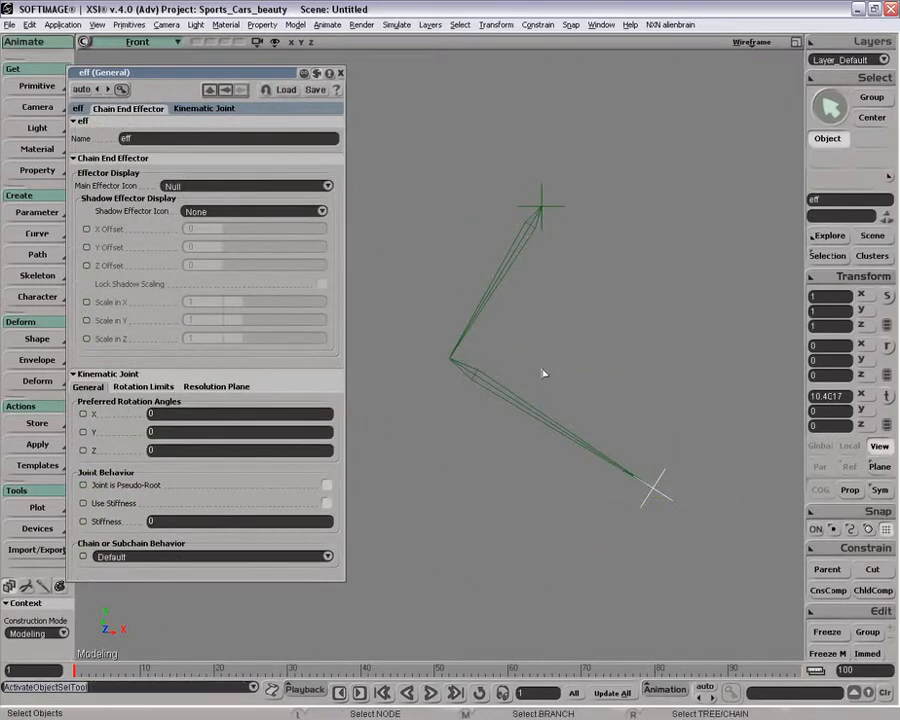
- Close the effector's property page, rotate the second bone and move the effector to test the bend
left_click(530, 408)
left_click(490, 290)
key("c")
left_click_drag(489, 437, 524, 438)
key("space")
left_click(672, 341)
left_click(342, 76)
key("c")
left_click_drag(713, 426, 488, 535)
key("space")
key("v")
left_click_drag(408, 464, 474, 487)
key("space")
- Select the second bone and examine its kinematic joint properties
left_click(447, 345)
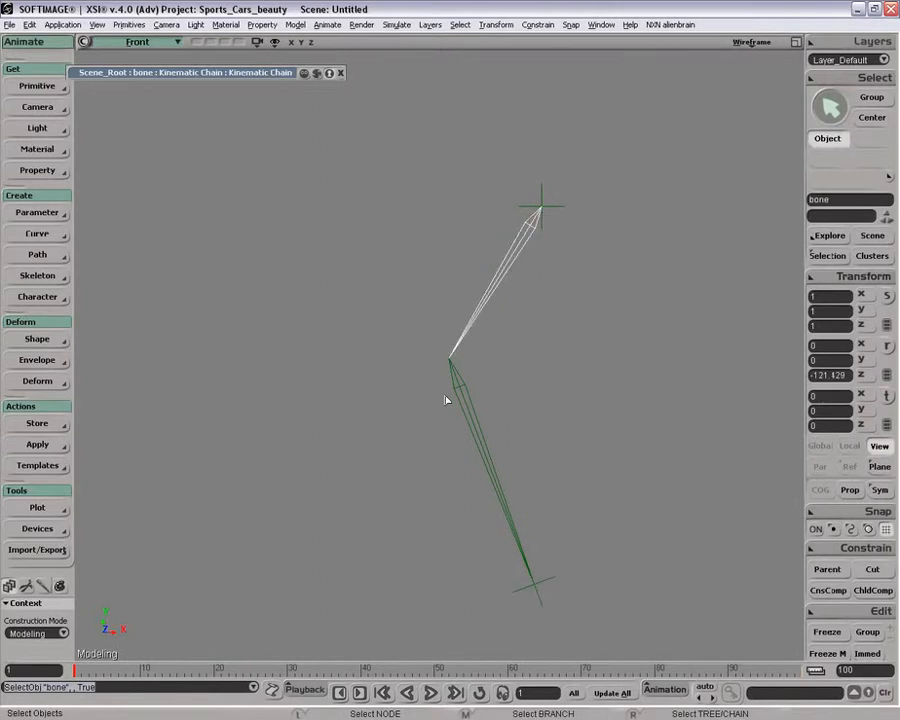
left_click(472, 397)
key("Return")
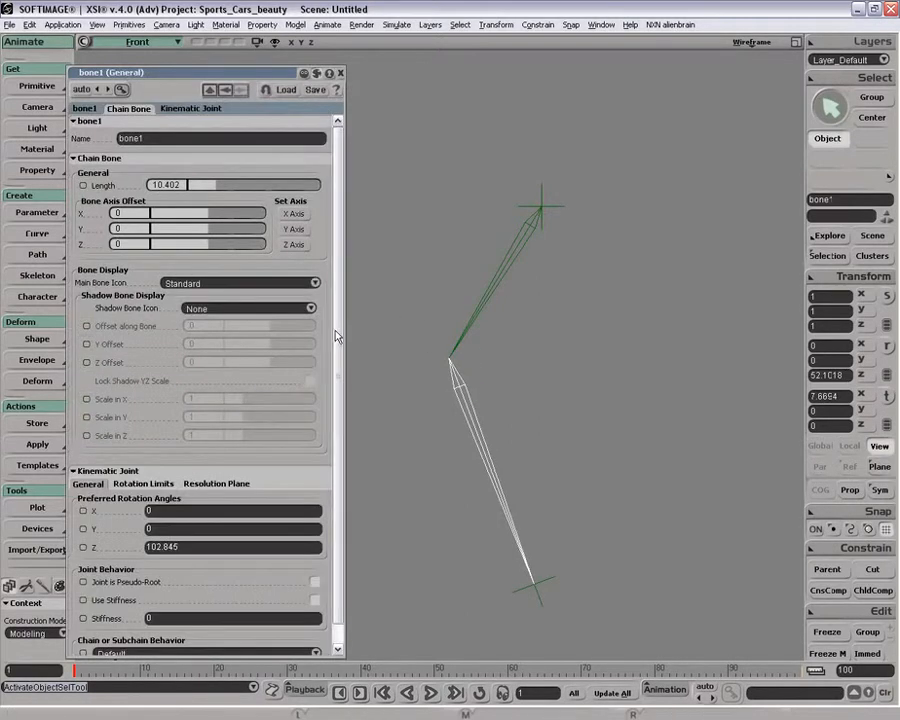
scroll(333, 441, "down", 1)
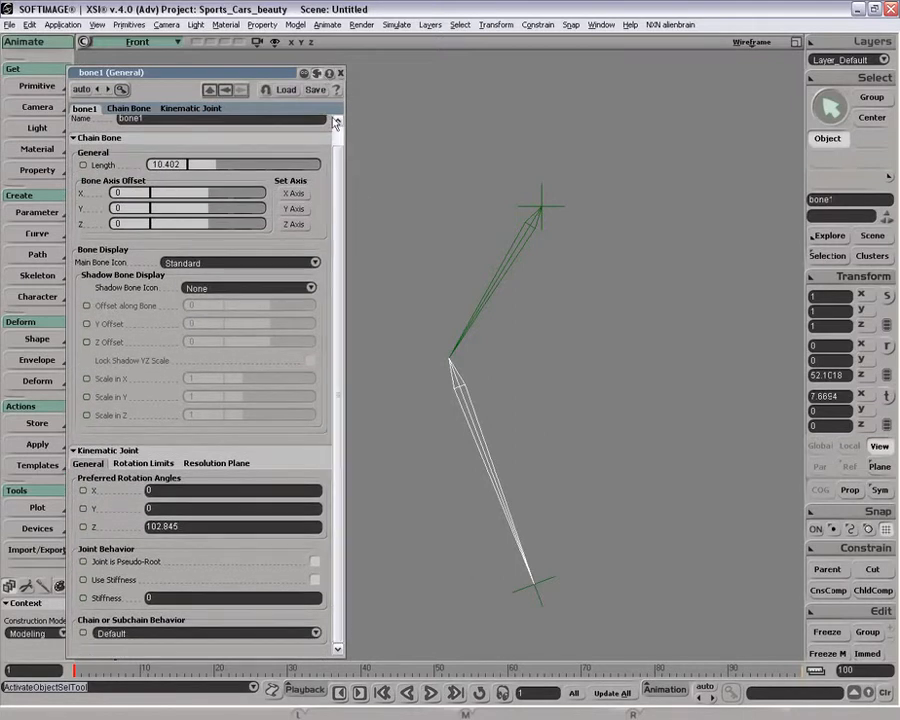
- Select the effector and move it in several passes until the chain is almost straight
left_click(554, 577)
key("v")
left_click_drag(630, 530, 657, 419)
left_click(597, 403)
left_click_drag(583, 517, 586, 510)
key("v")
left_click_drag(600, 459, 593, 622)
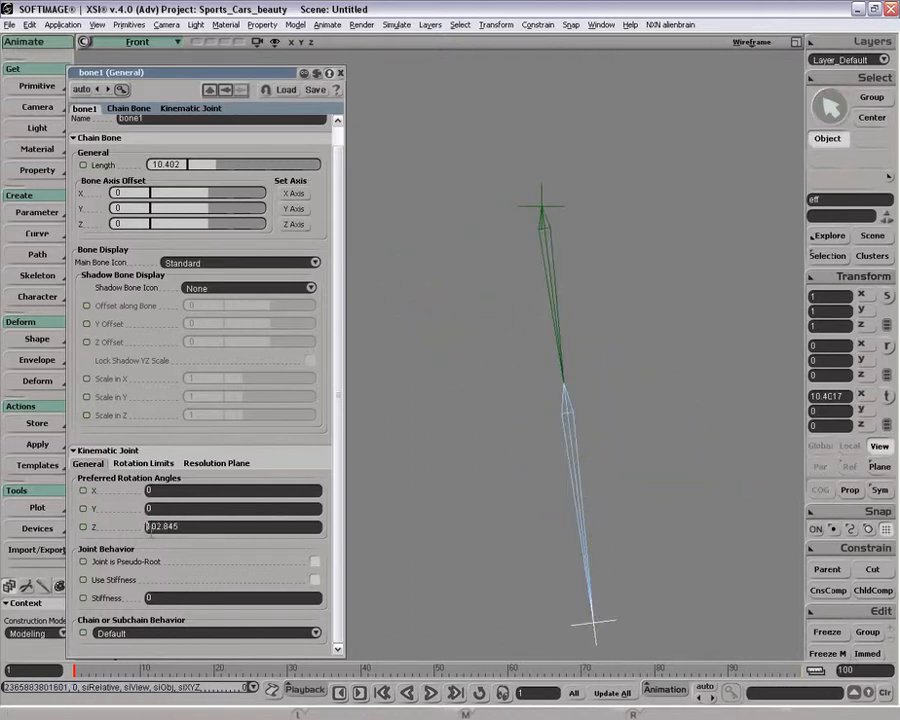
- Set the second bone's preferred Z rotation to -102.845 and move the effector to bend the chain
key("Return")
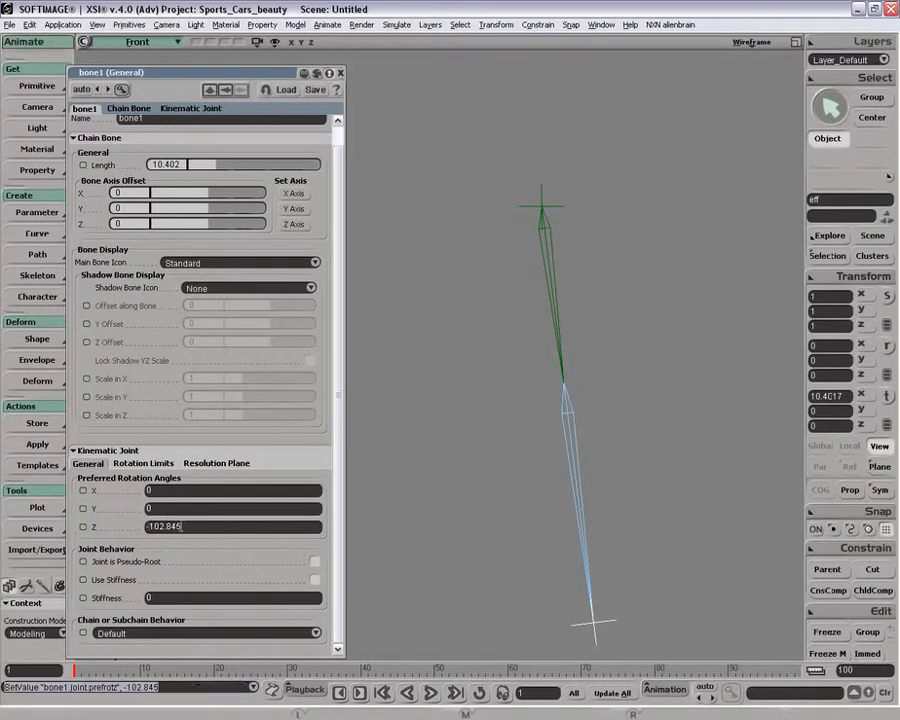
left_click_drag(521, 575, 432, 524)
key("space")
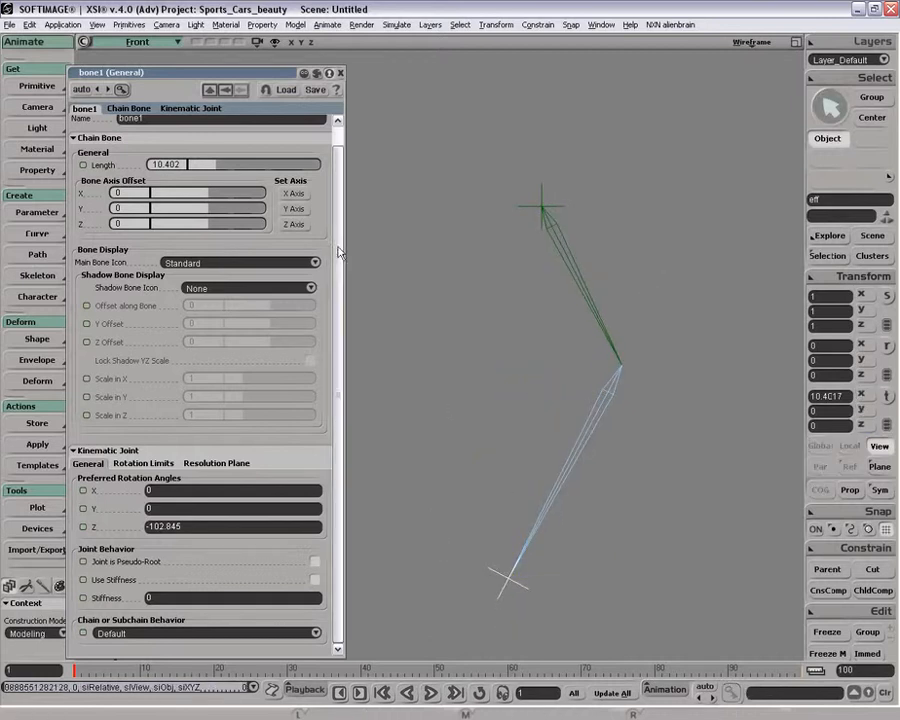
- Set the second bone's chain or subchain behavior to Default
left_click(190, 633)
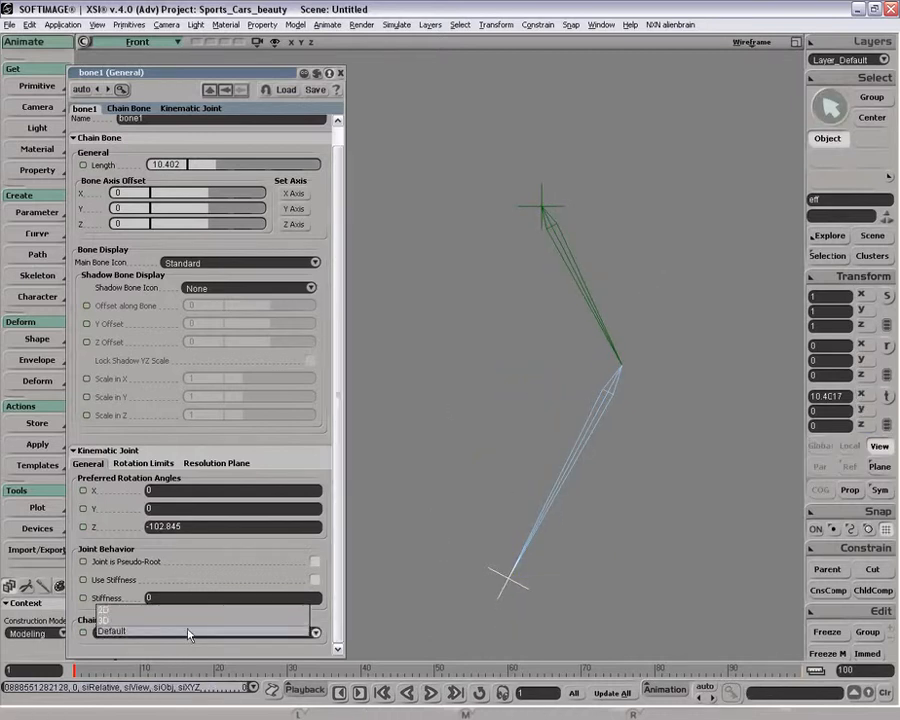
left_click(193, 649)
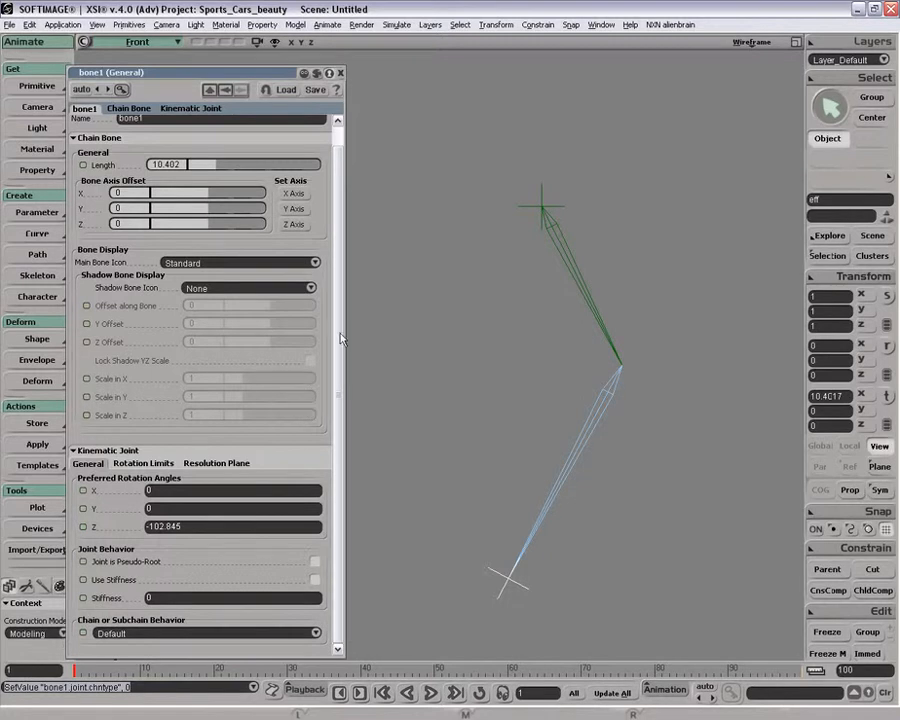
left_click_drag(340, 339, 331, 303)
- Select the entire two-bone chain, delete it and close the property page
middle_click_drag(453, 188, 585, 247)
key("space")
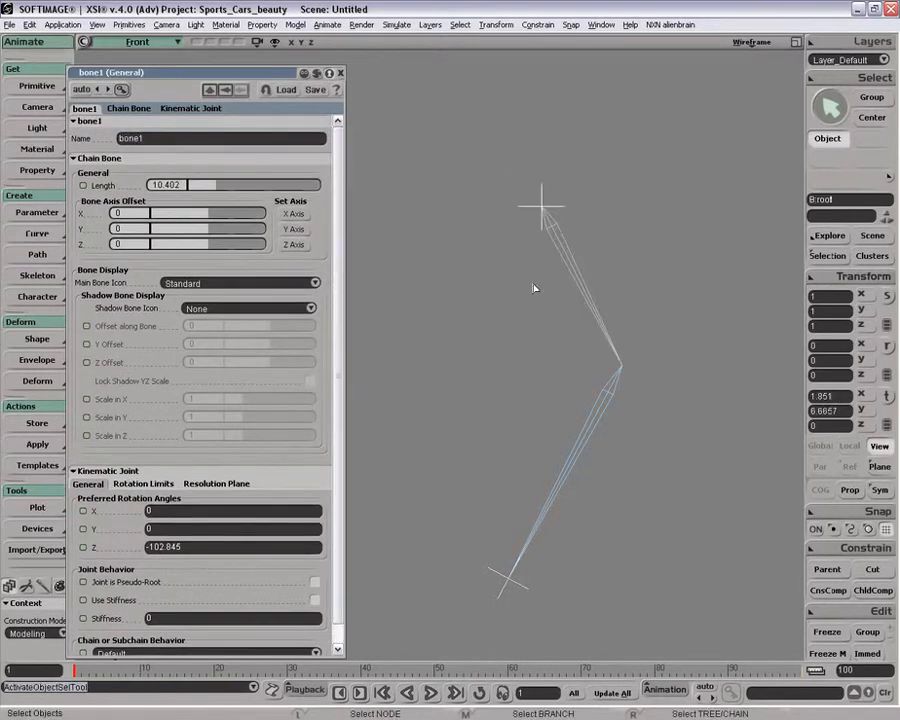
key("Delete")
left_click(339, 74)
- Draw a ten-bone 2D skeleton chain curving downward in the Front view, ending with a bone angled back to the left
left_click(30, 275)
left_click(140, 279)
left_click(388, 160)
left_click(363, 202)
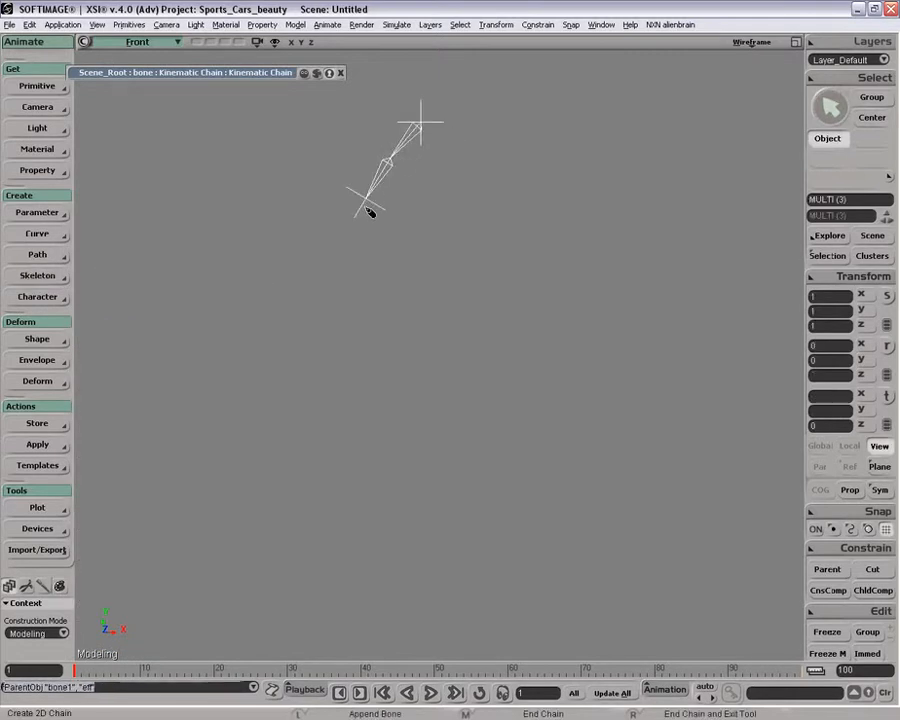
left_click(357, 226)
left_click(354, 255)
left_click(355, 300)
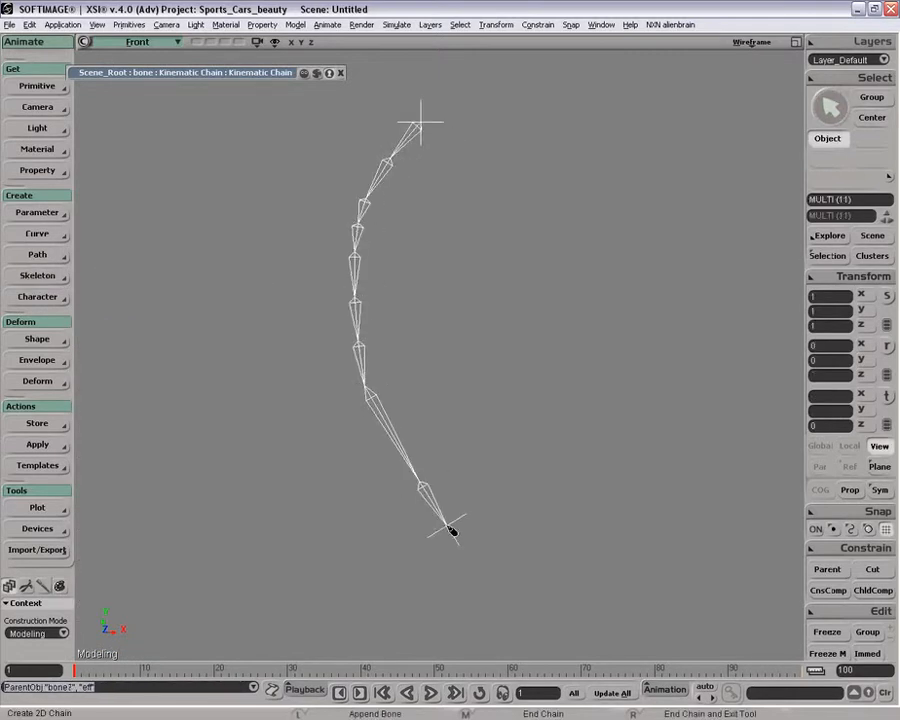
left_click_drag(464, 576, 381, 613)
key("z")
right_click_drag(542, 340, 452, 331)
- Select the effector of the ten-bone chain and move it slightly up and to the right to bend the chain
key("space")
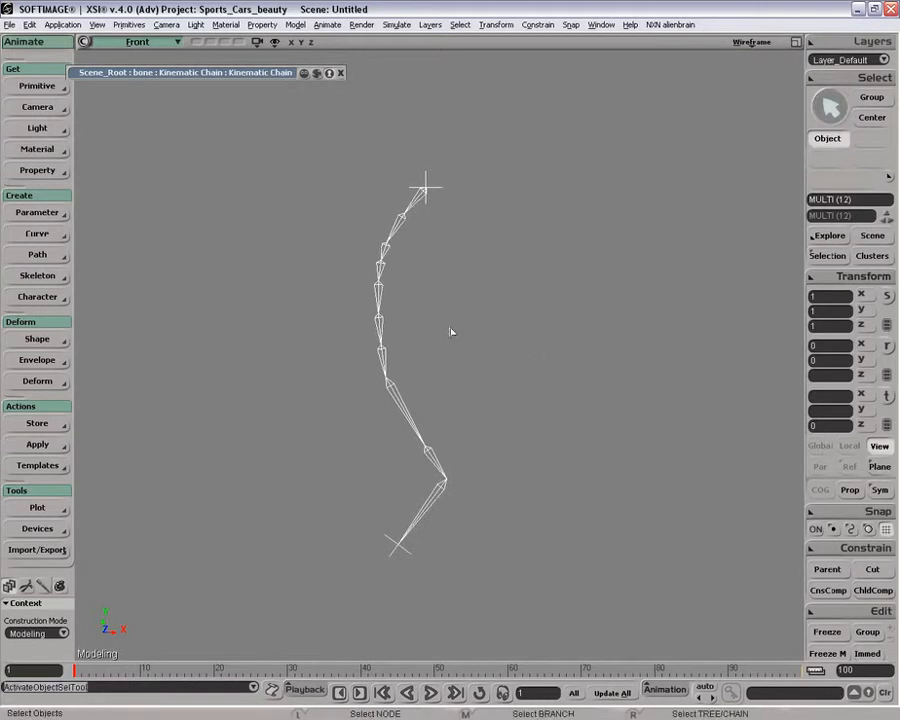
left_click(383, 536)
key("space")
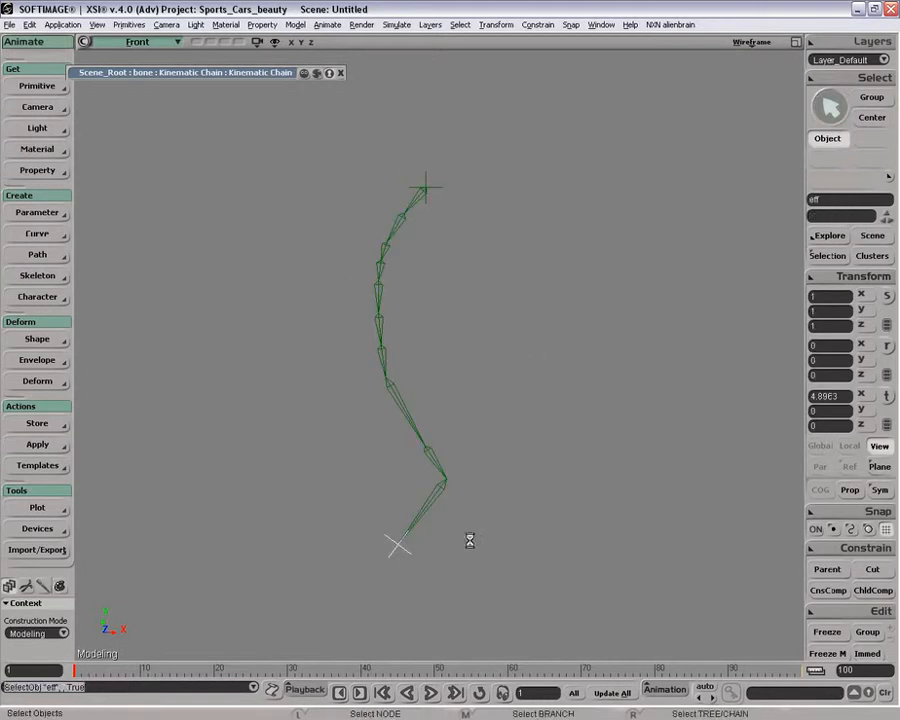
key("v")
left_click_drag(518, 518, 522, 469)
- Open the chain's Kinematic Chain properties and set Solver Angles to Reuse Joint Rotation at Every Resolution Step
left_click(365, 289)
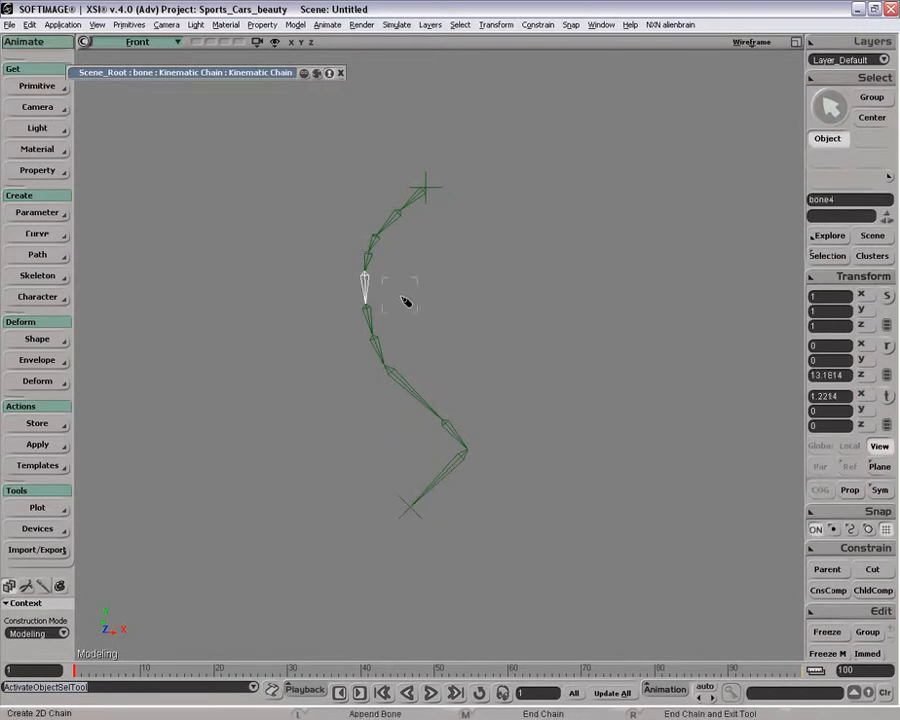
key("z")
left_click_drag(413, 267, 483, 270)
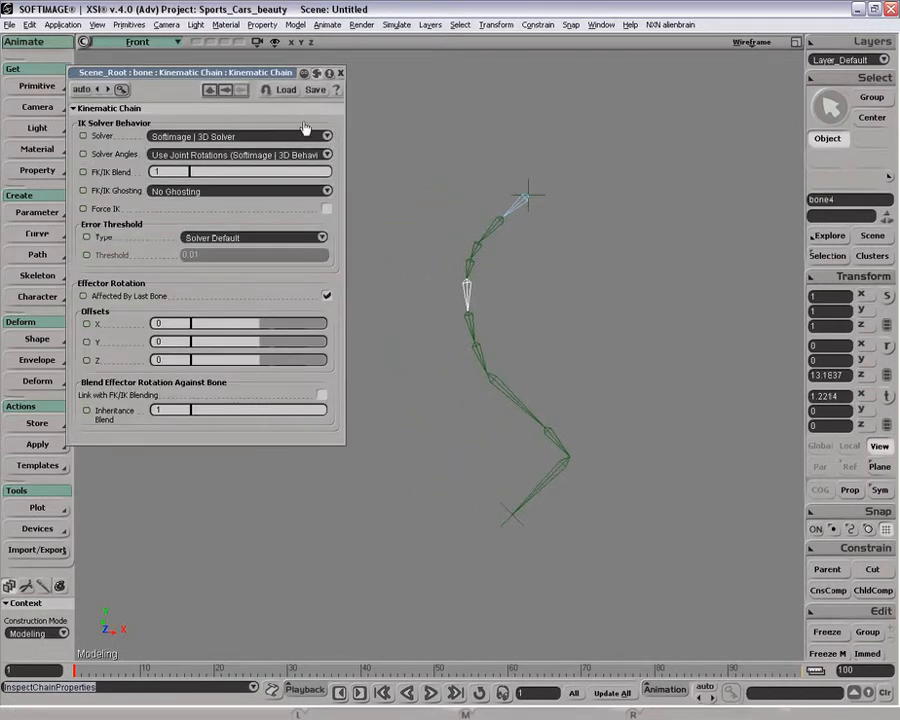
left_click(330, 155)
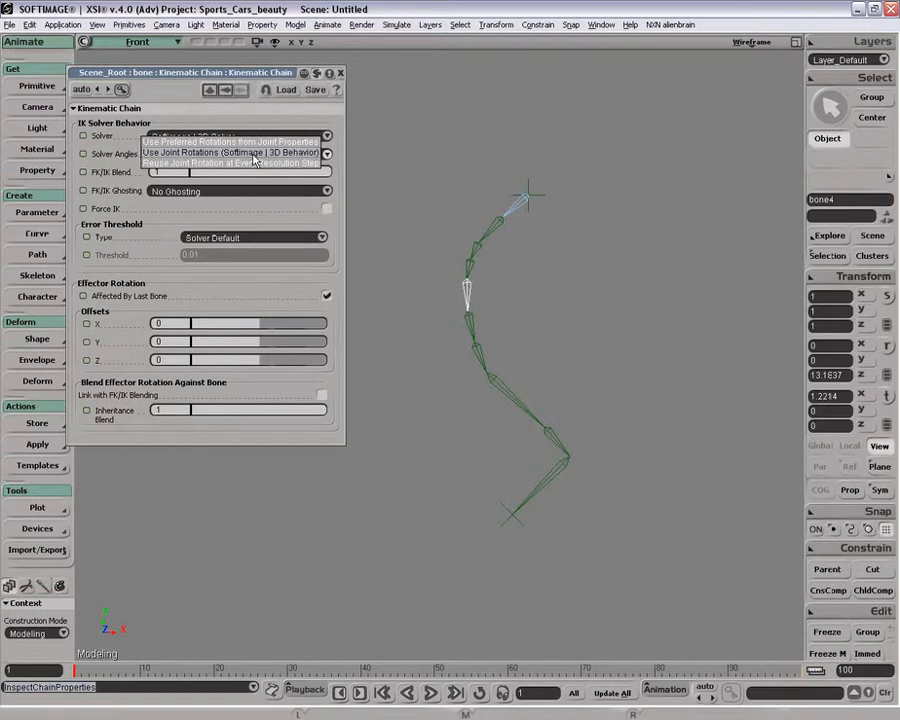
left_click(255, 163)
- Select the effector and move it around until the ten-bone chain bends to the opposite side
key("space")
left_click(508, 509)
key("v")
left_click_drag(640, 470, 619, 523)
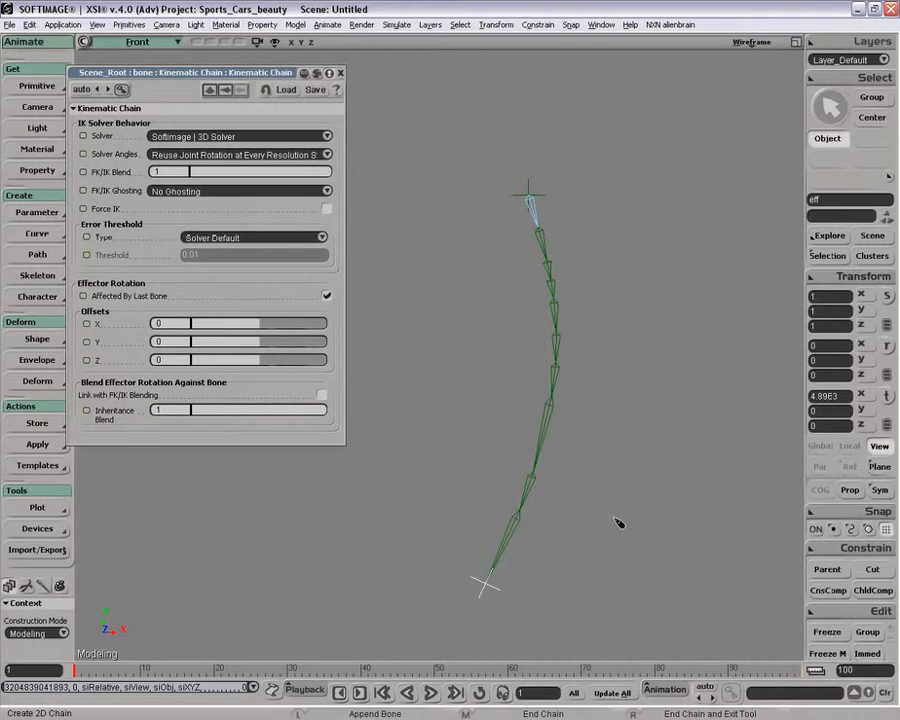
- Close the Kinematic Chain property page and delete the entire ten-bone chain
key("space")
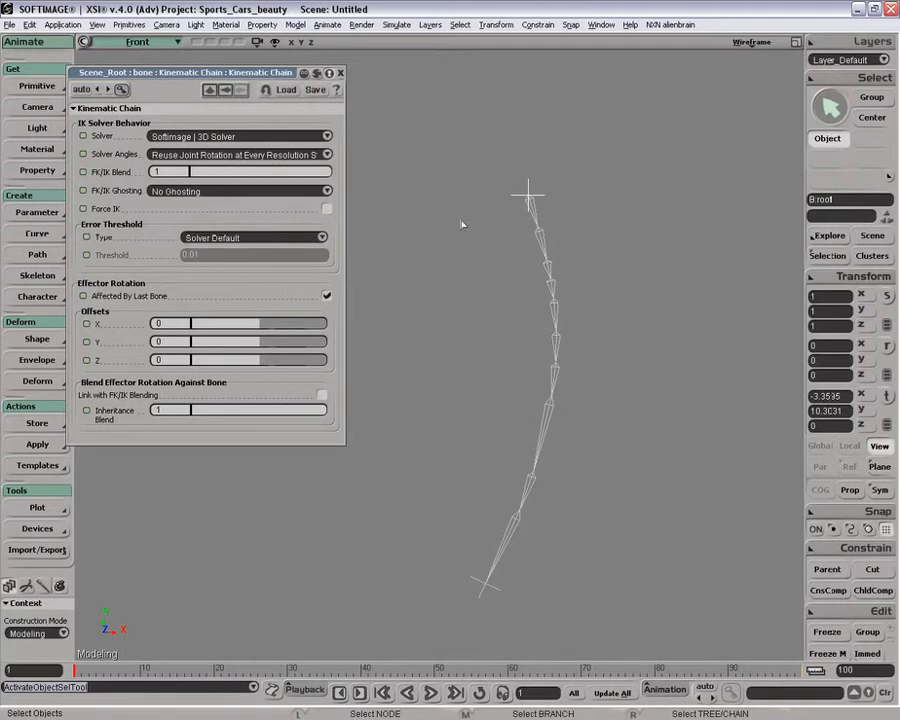
left_click(341, 73)
left_click(489, 181)
left_click(540, 222)
key("Delete")
- Draw a four-bone 2D chain with two bones going down and two continuing to the right
left_click(40, 276)
left_click(95, 281)
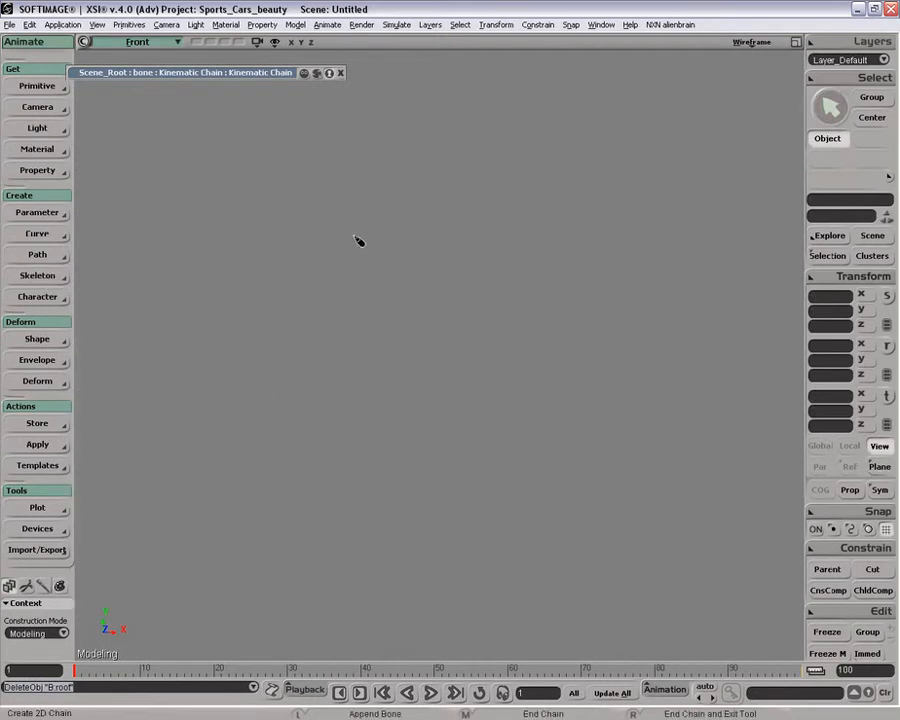
left_click(301, 330)
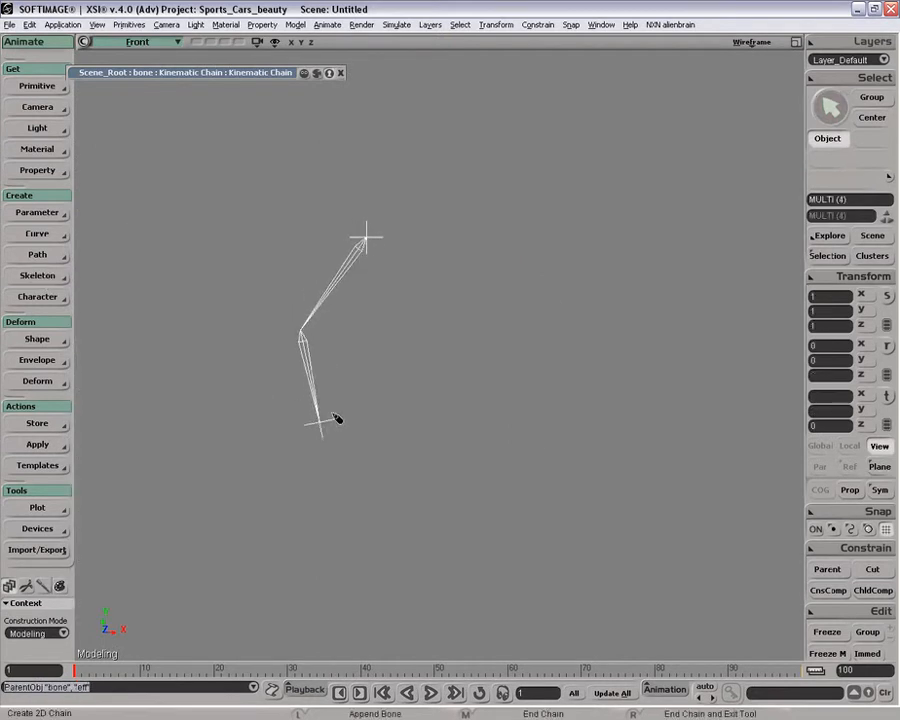
right_click(523, 438)
key("period")
key("Return")
key("z")
left_click_drag(323, 297, 563, 267)
- Open the third bone's properties, make its joint a pseudo-root and set its chain or subchain behavior to 2D
key("space")
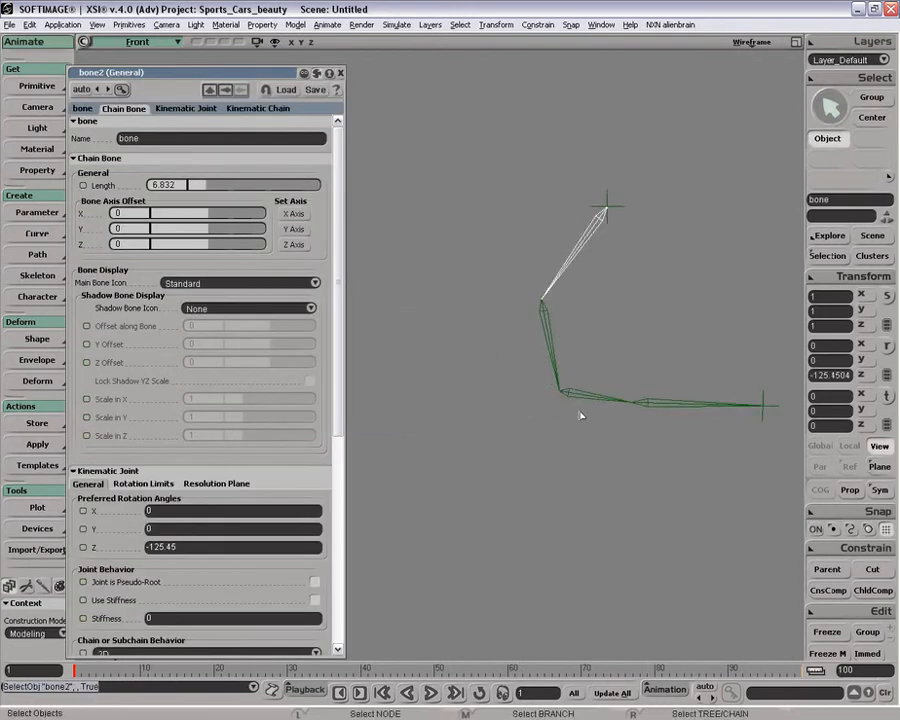
left_click(581, 380)
scroll(337, 366, "down", 1)
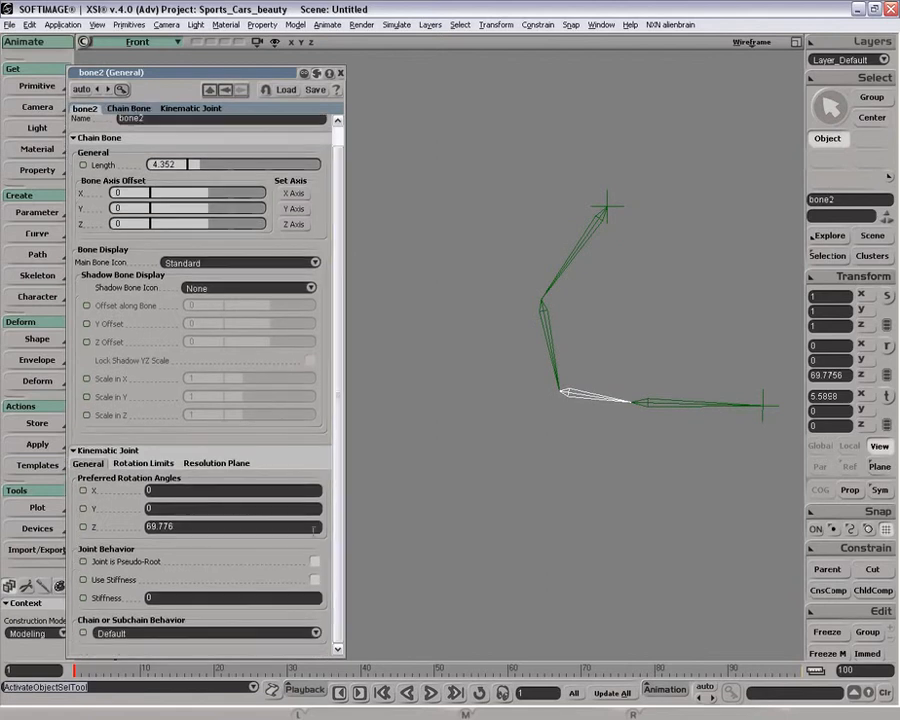
left_click(551, 427)
- Select the third bone and translate it slightly up and left to bend the chain at the pseudo-root
key("v")
key("Escape")
key("v")
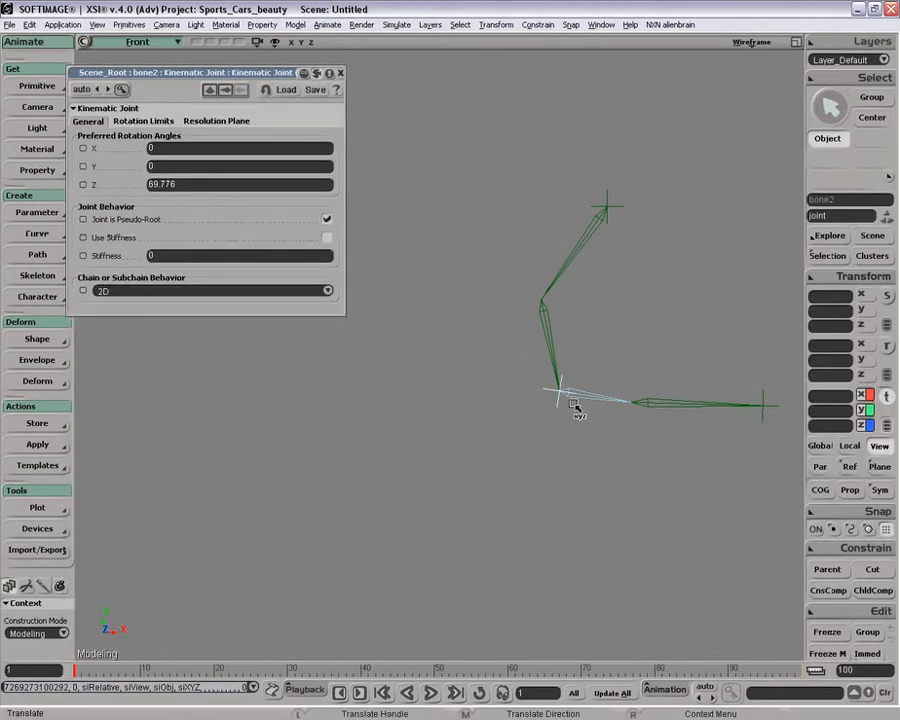
key("space")
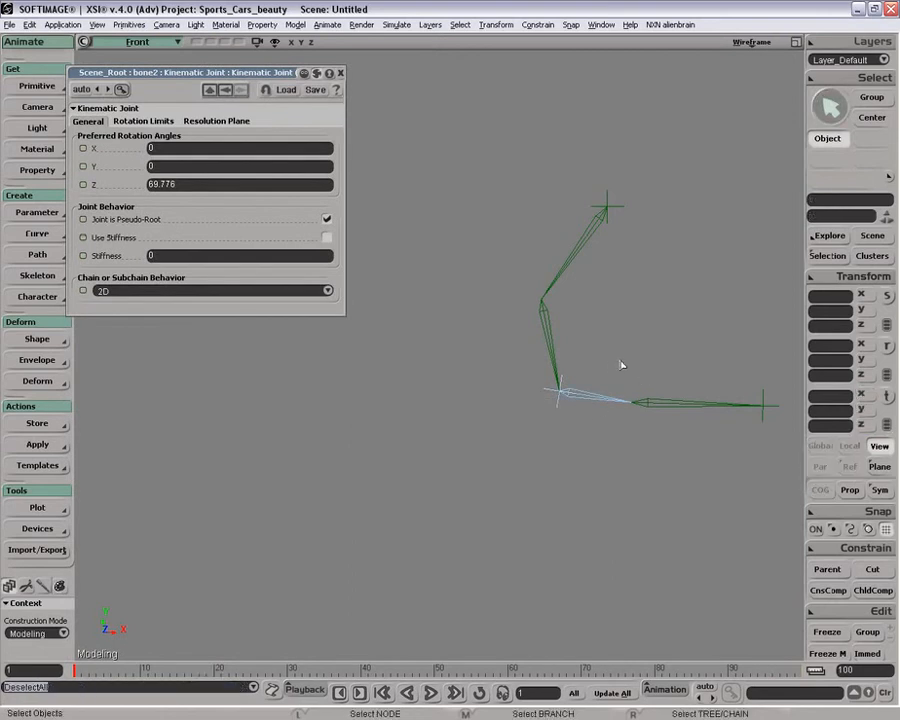
left_click(583, 388)
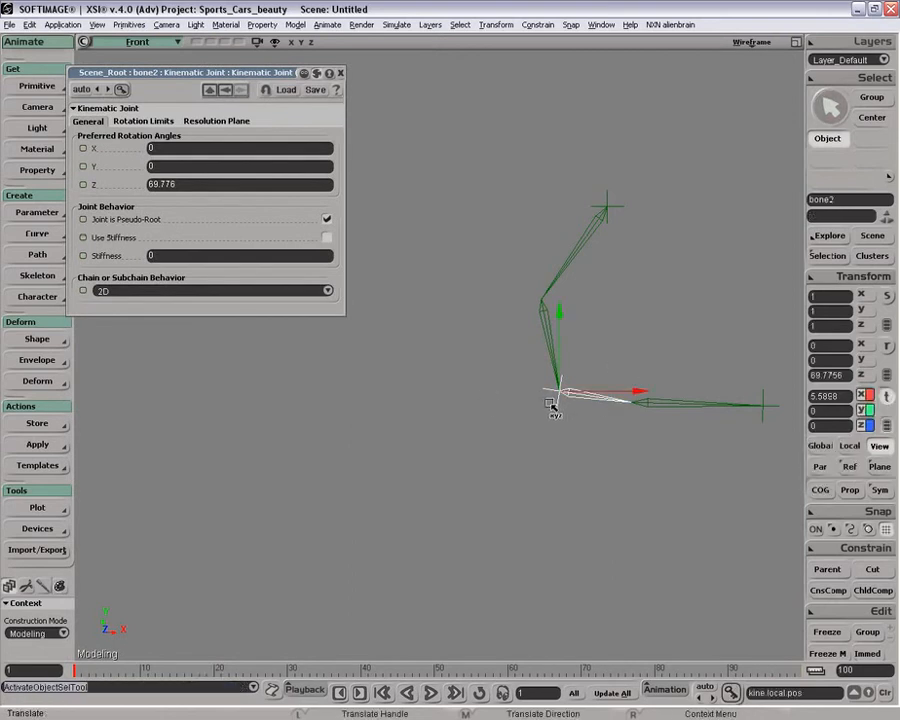
mouse_move(563, 397)
left_mouse_down()
mouse_move(480, 332)
mouse_move(492, 380)
mouse_move(558, 375)
mouse_move(559, 394)
left_mouse_up()
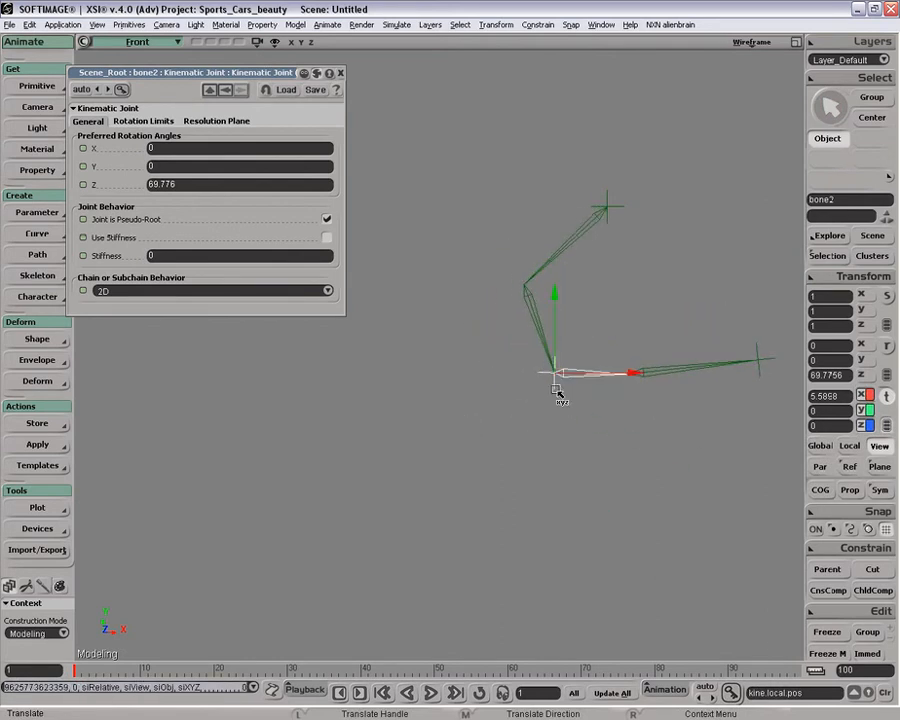
- Close the Kinematic Joint property page and clear the selection
left_click(341, 76)
key("space")
left_click(458, 280)
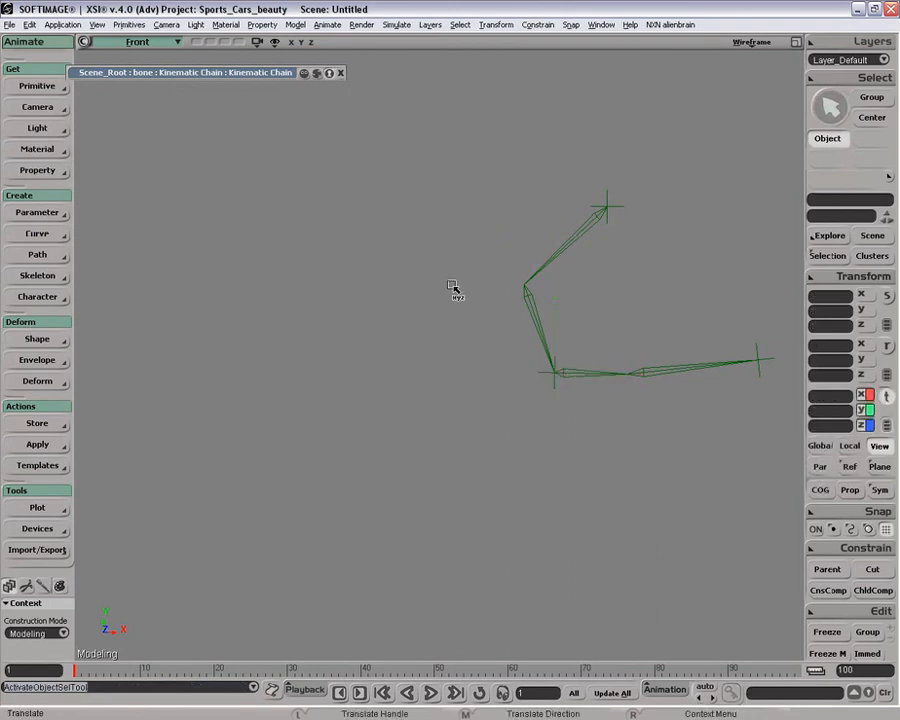